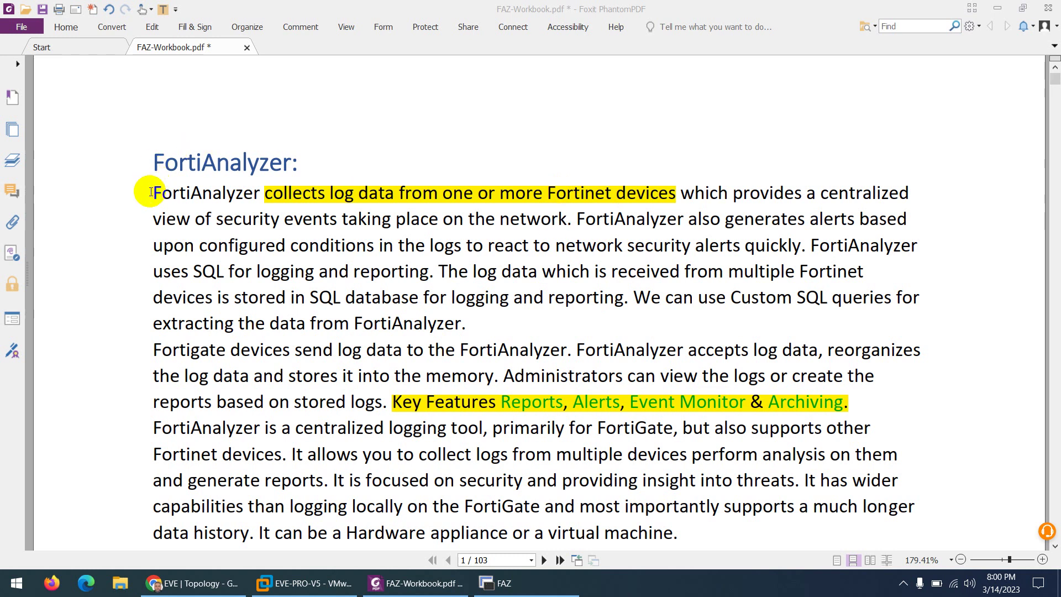
# Step: Select the workbook's opening statement on log collection and review the device types in FortiAnalyzer's All ADOMs list in Chrome
pyautogui.moveTo(151, 192); pyautogui.dragTo(675, 197)
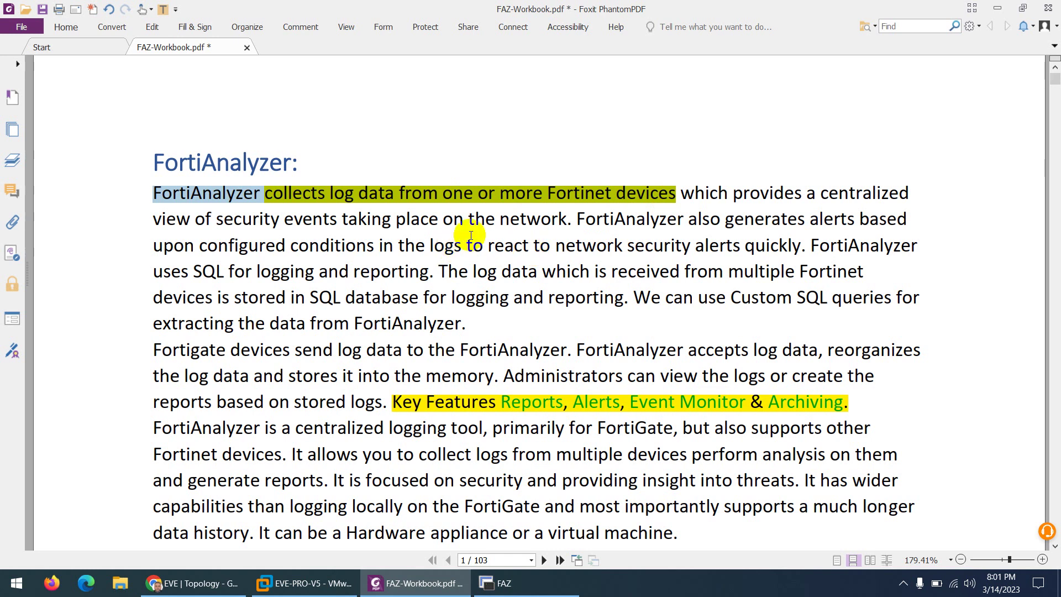
pyautogui.click(193, 584)
pyautogui.click(257, 11)
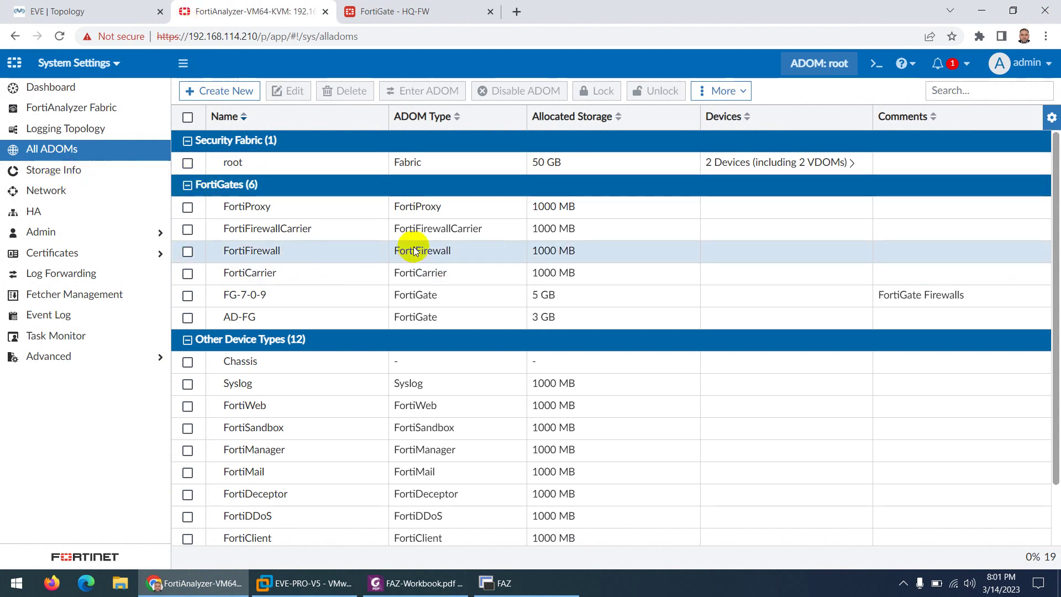
pyautogui.moveTo(400, 208); pyautogui.dragTo(442, 208)
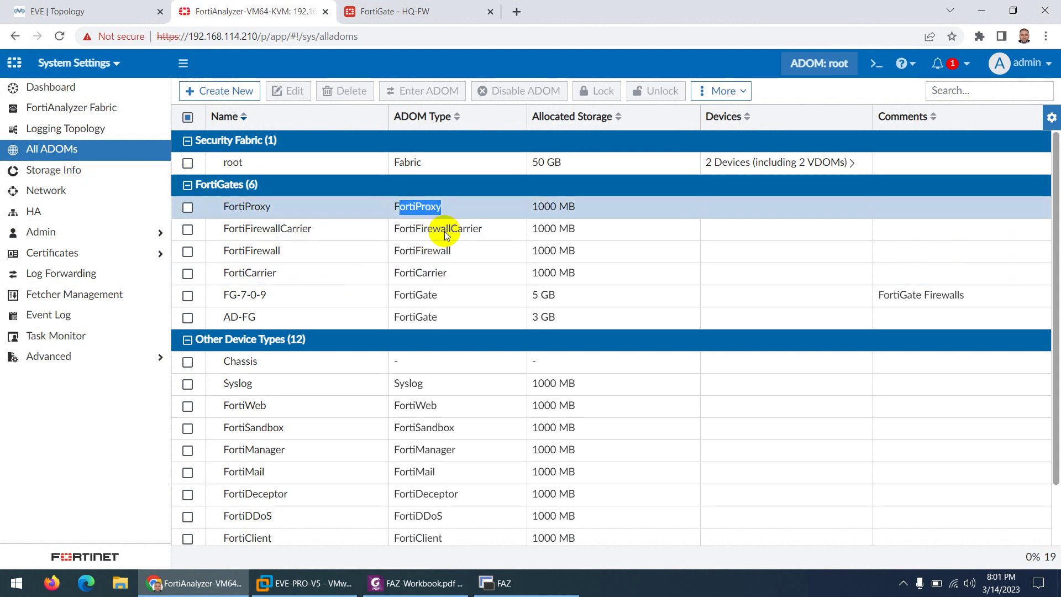
pyautogui.moveTo(412, 272); pyautogui.dragTo(446, 276)
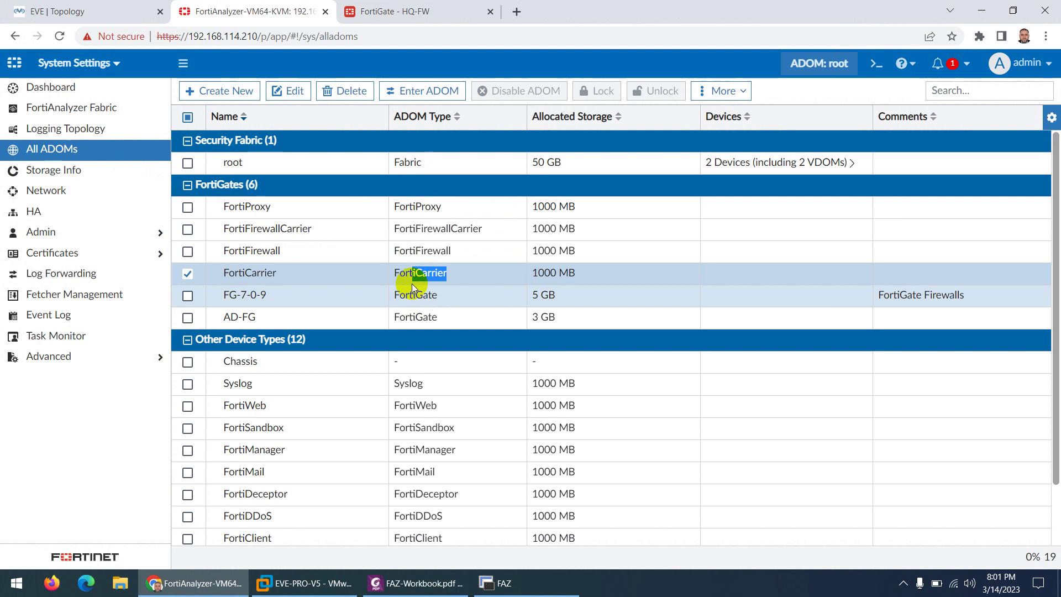
pyautogui.scroll(-2, 411, 363)
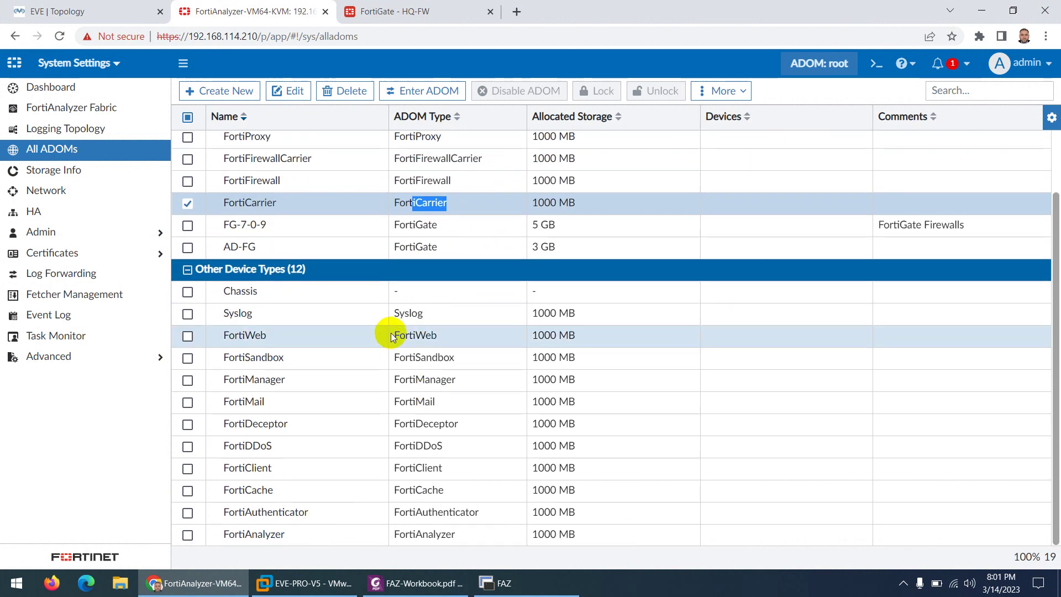
pyautogui.moveTo(391, 334); pyautogui.dragTo(468, 363)
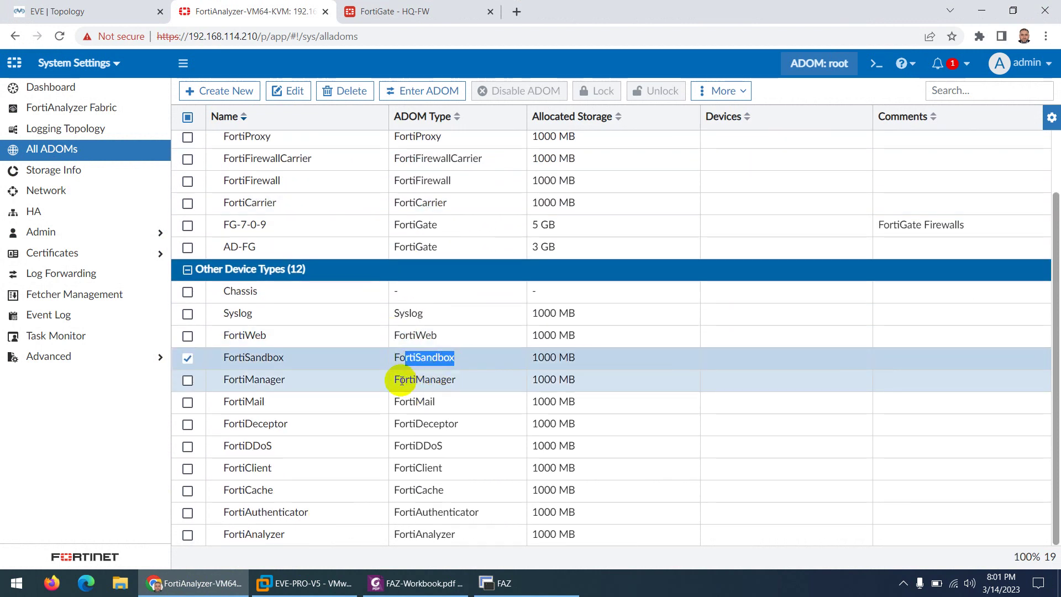
pyautogui.moveTo(399, 379); pyautogui.dragTo(447, 450)
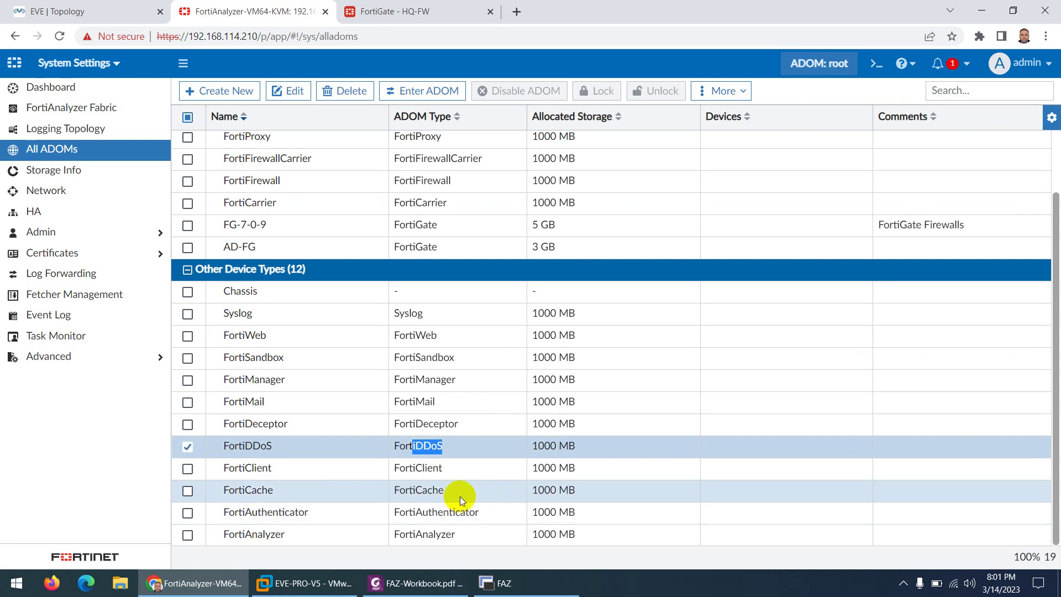
# Step: Examine the EVE network topology around HQ-FW and bring up that firewall's FortiGate web console
pyautogui.moveTo(418, 593)
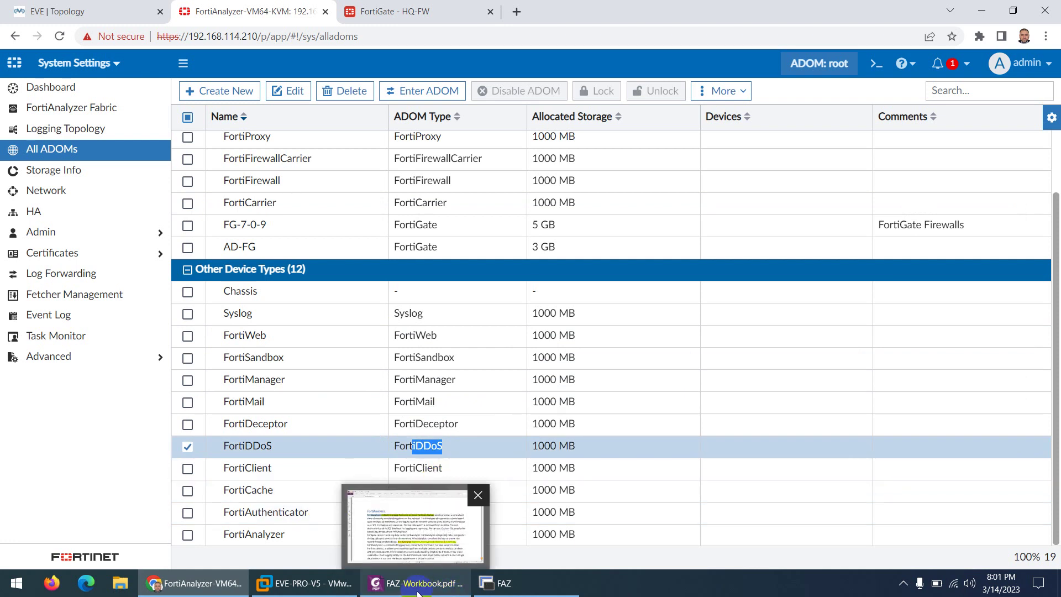
pyautogui.click(83, 11)
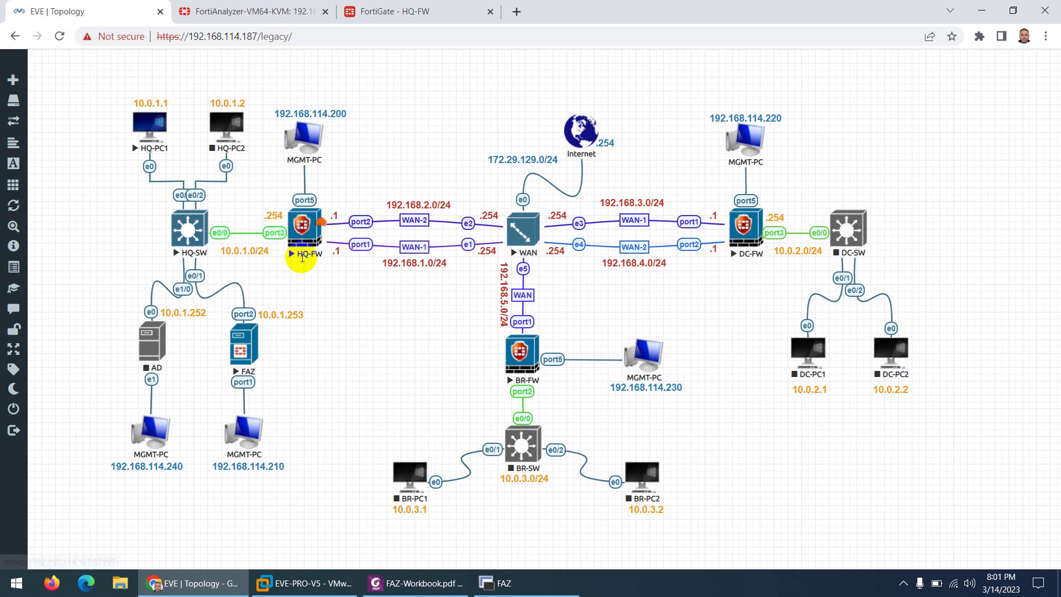
pyautogui.click(386, 11)
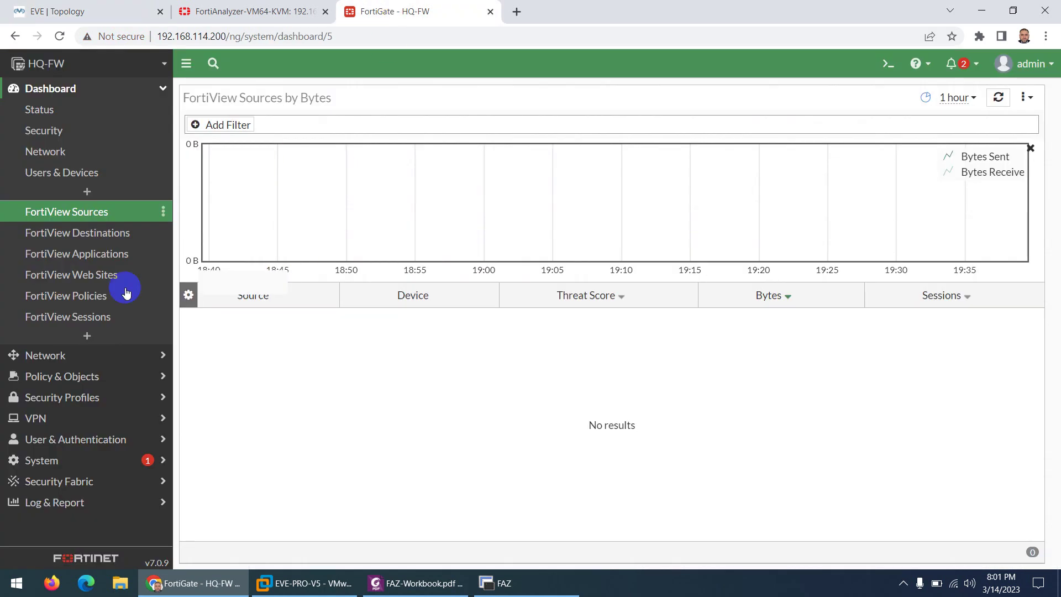
pyautogui.click(66, 11)
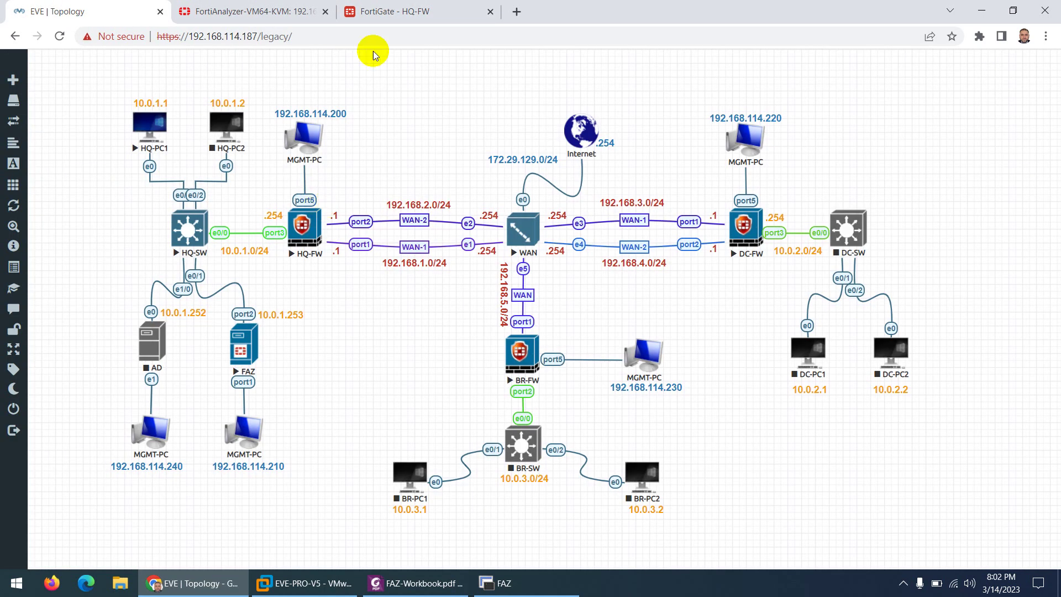
pyautogui.click(387, 11)
# Step: View HQ-FW's FortiView Sources, Destinations, Applications and Web Sites dashboards
pyautogui.click(77, 221)
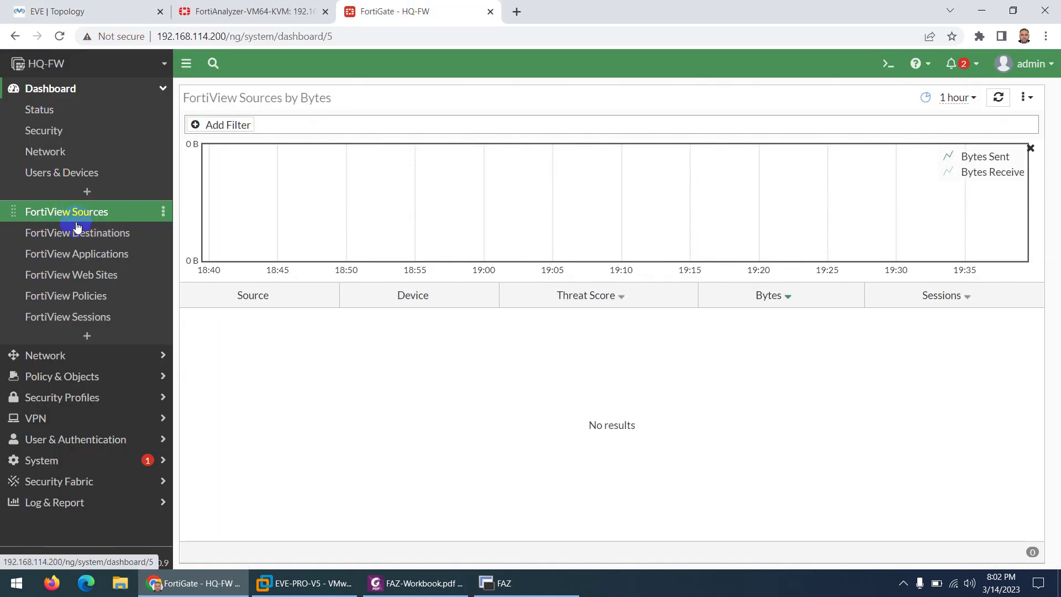
pyautogui.click(77, 235)
pyautogui.click(78, 254)
pyautogui.click(78, 275)
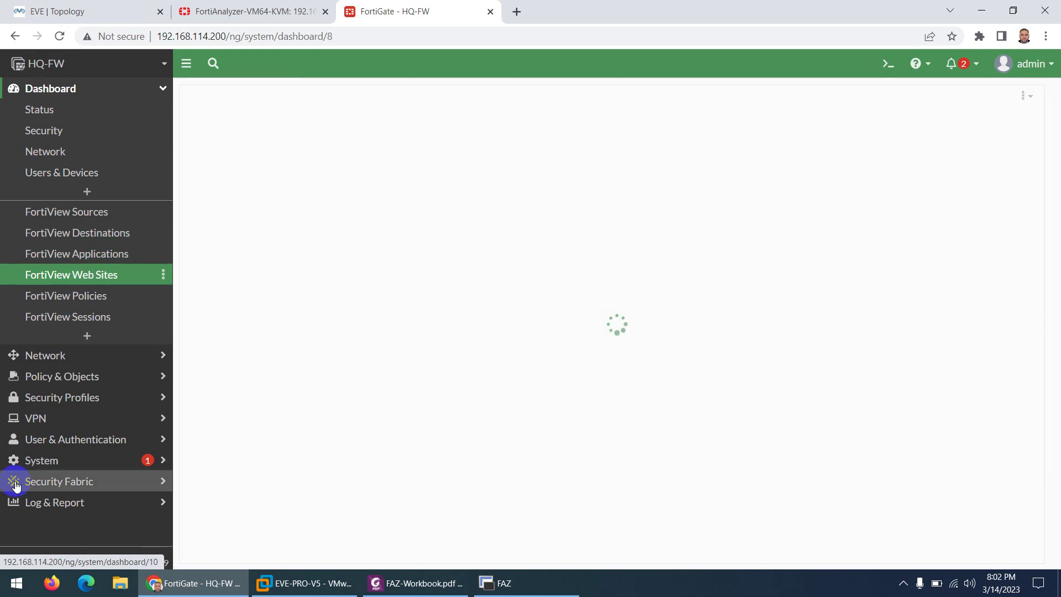
# Step: Check the Forward Traffic and Local Traffic logs on HQ-FW
pyautogui.click(14, 504)
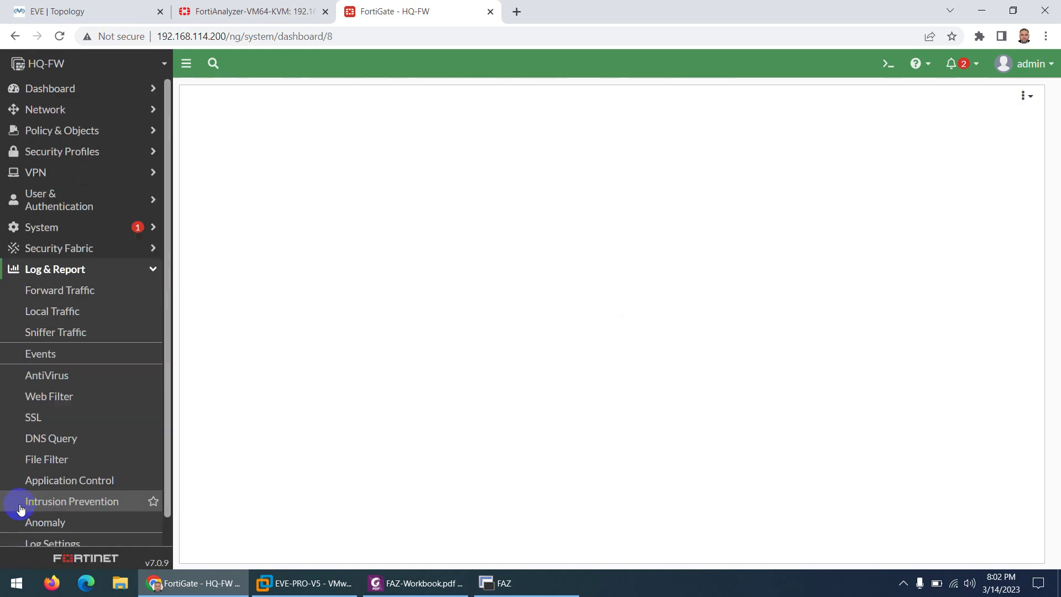
pyautogui.click(53, 291)
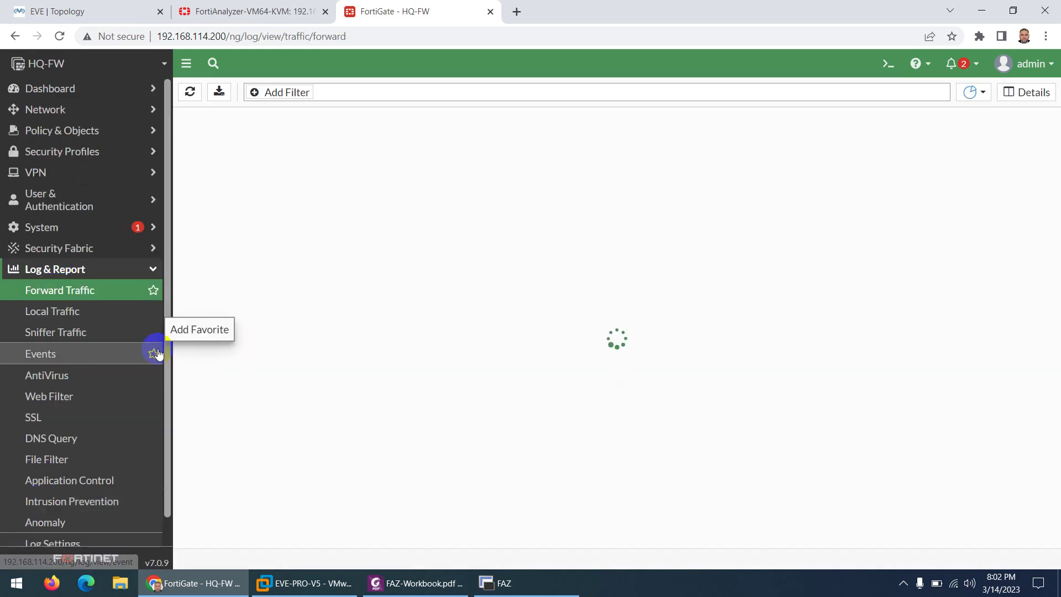
pyautogui.click(70, 311)
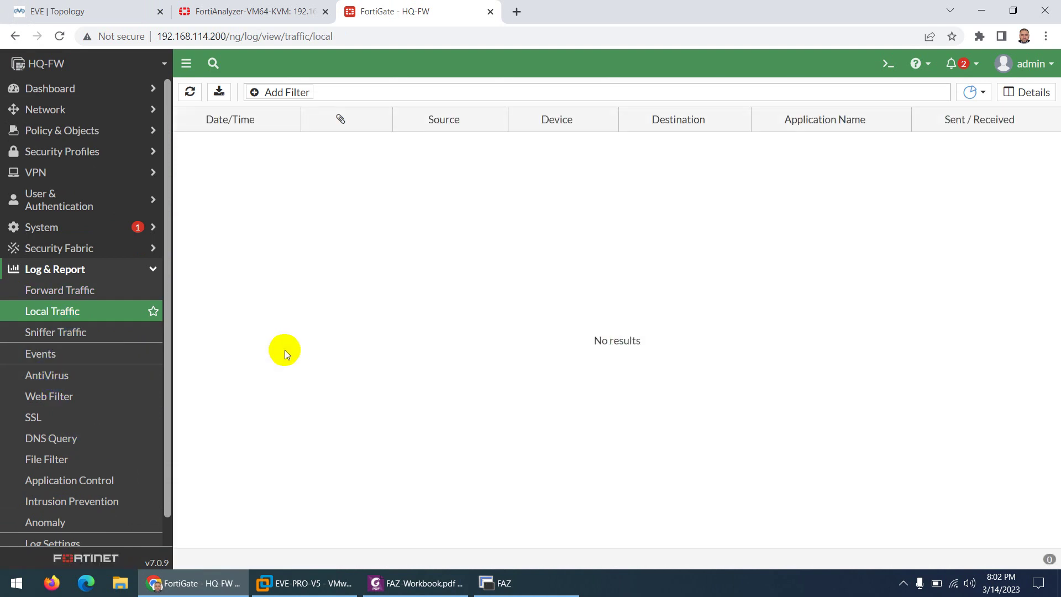
# Step: Switch to the FAZ-Workbook PDF in Foxit PhantomPDF and select "centralized view of security events taking place on the network"
pyautogui.click(397, 587)
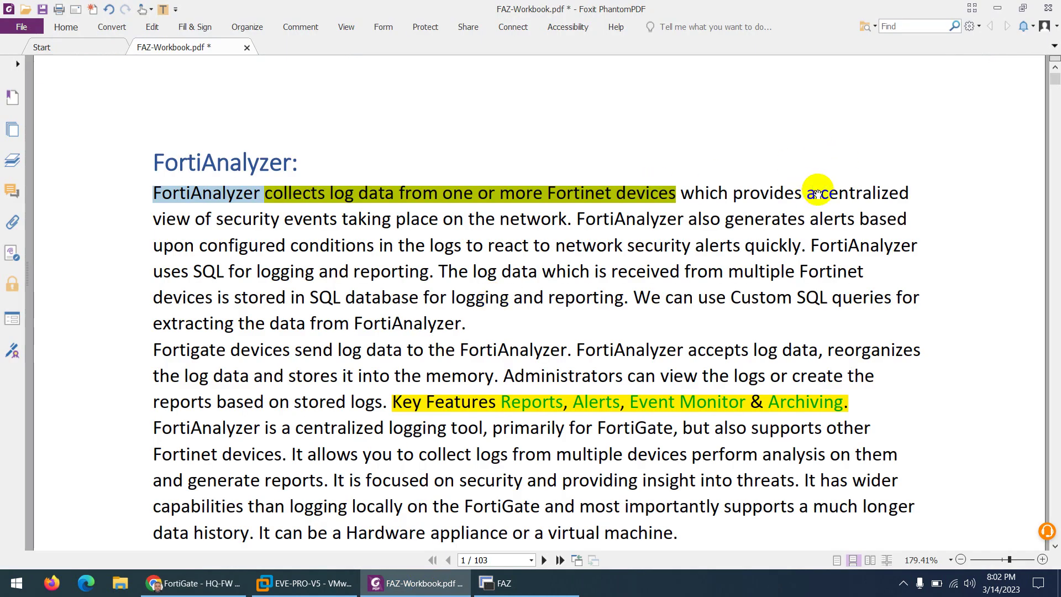
pyautogui.moveTo(818, 192); pyautogui.dragTo(568, 219)
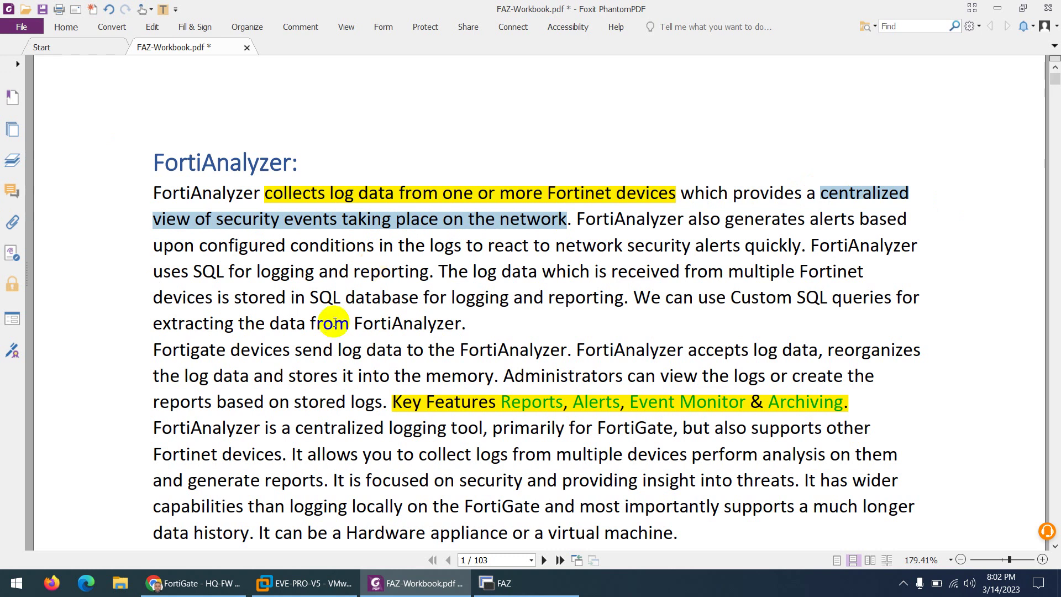
pyautogui.click(166, 581)
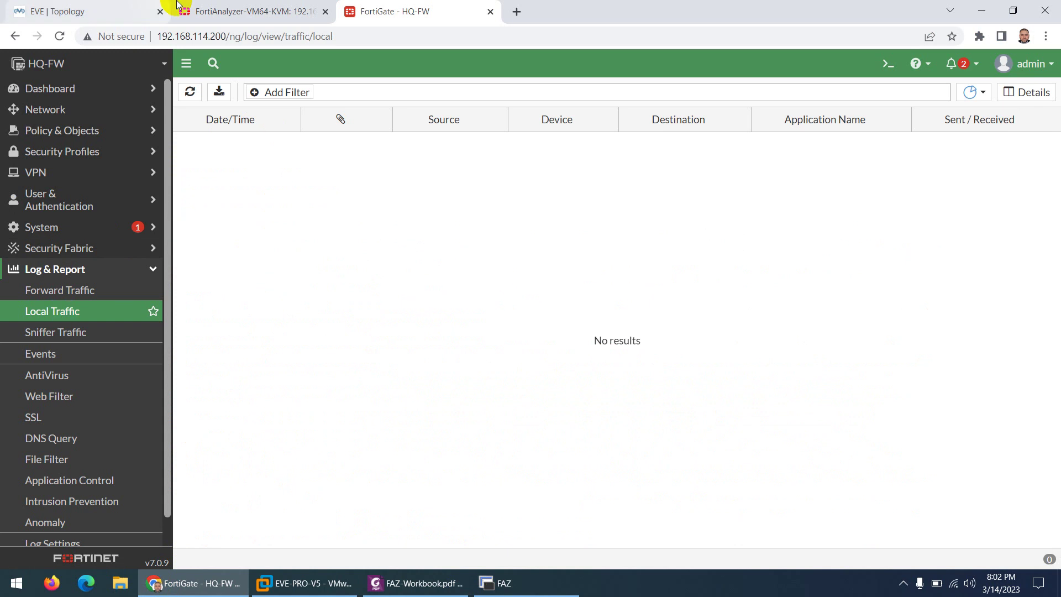
pyautogui.click(252, 11)
pyautogui.click(47, 64)
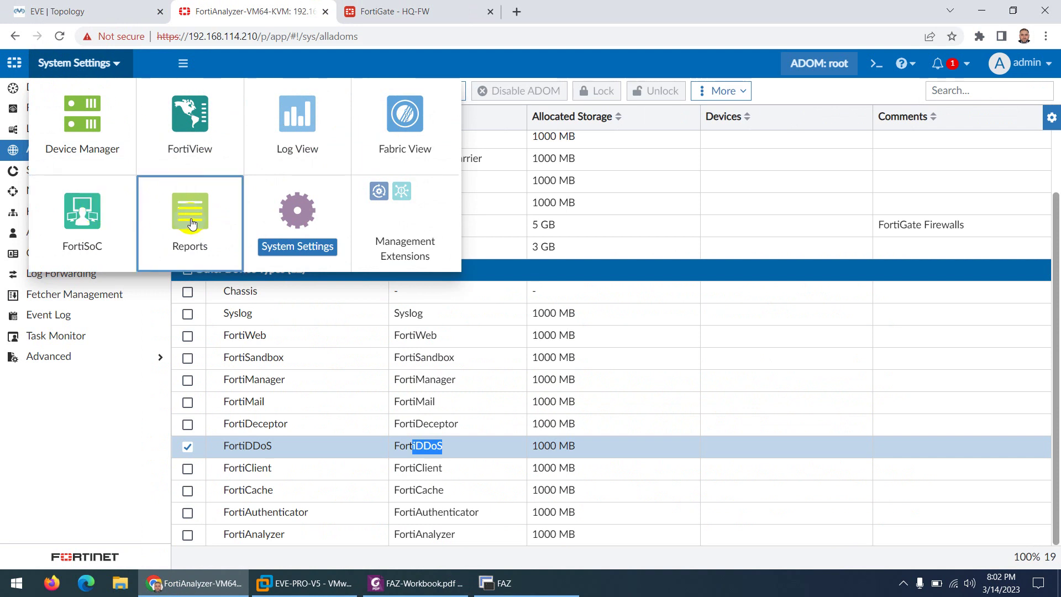
pyautogui.click(287, 130)
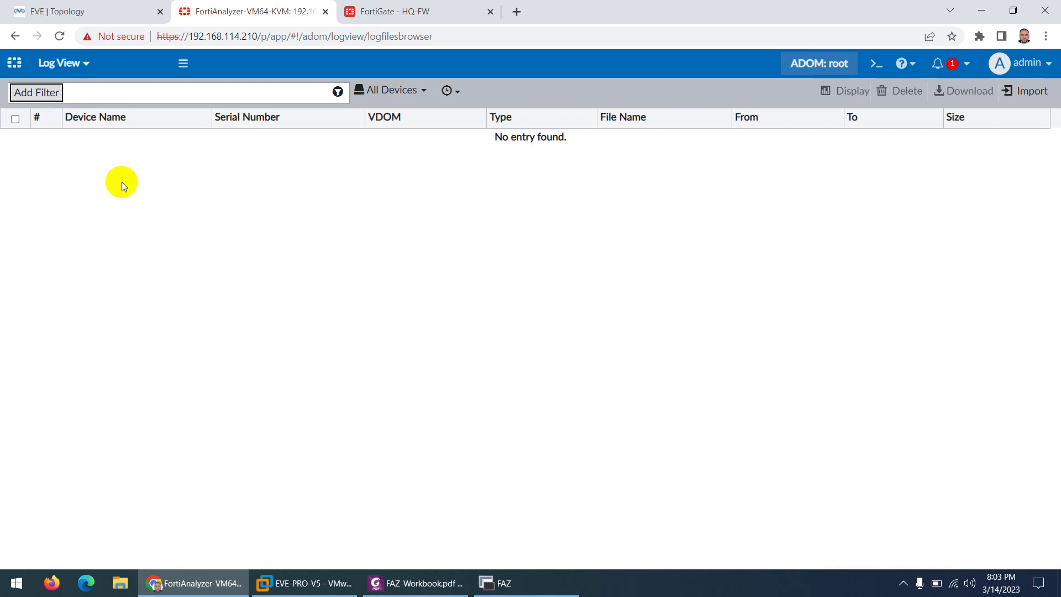
pyautogui.click(394, 90)
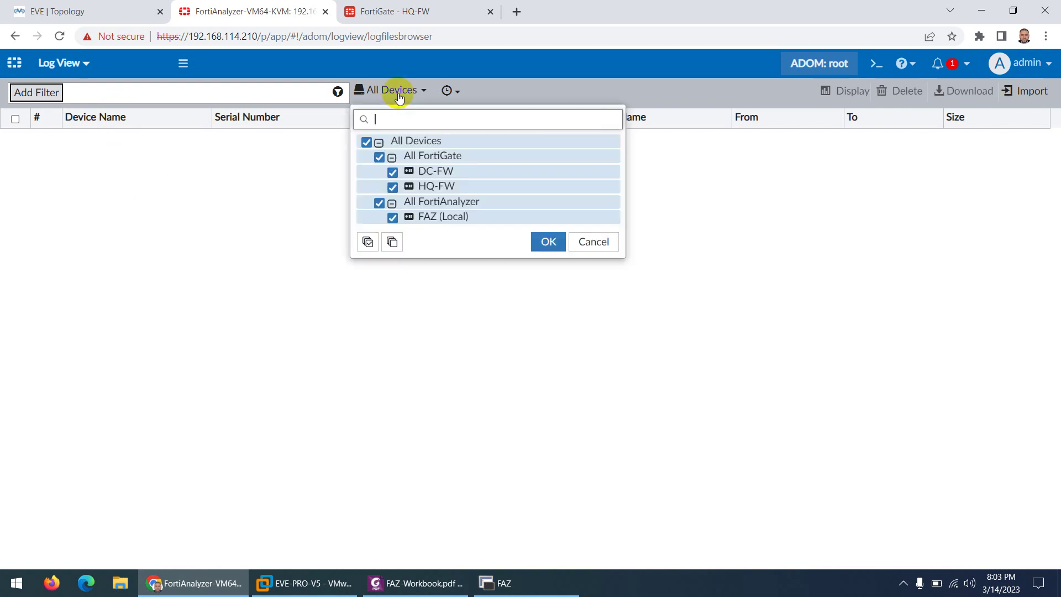
pyautogui.click(440, 203)
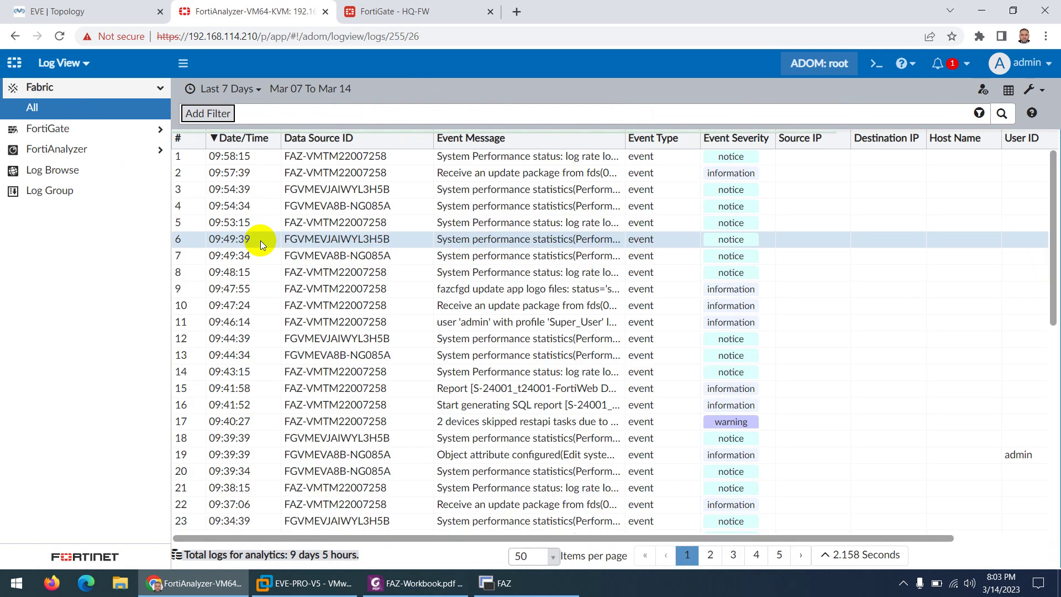
# Step: Read about FortiAnalyzer's logging and key features in the Foxit PhantomPDF workbook and return to FortiAnalyzer in Chrome
pyautogui.click(387, 584)
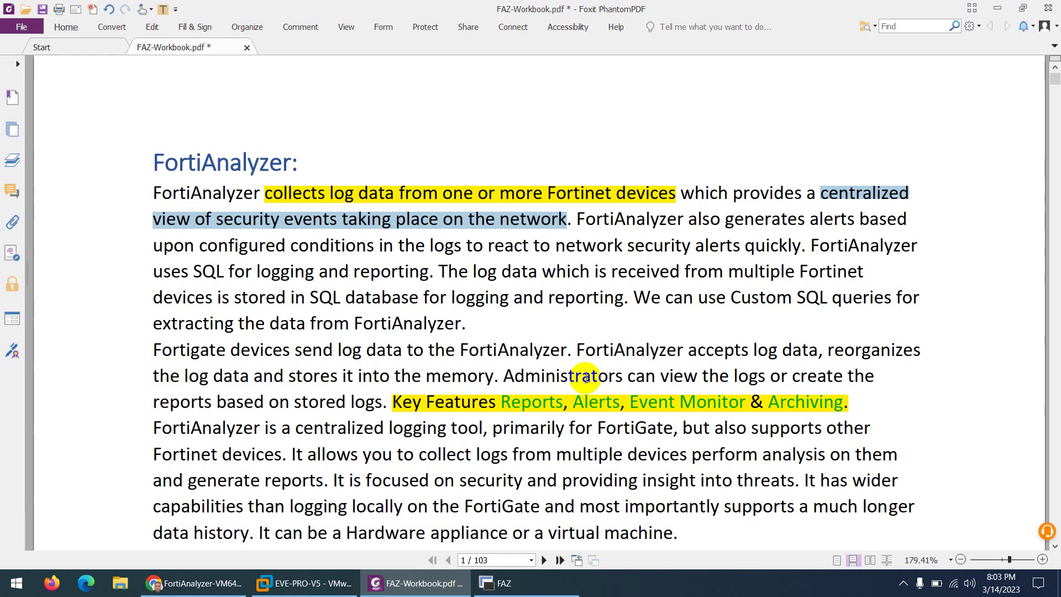
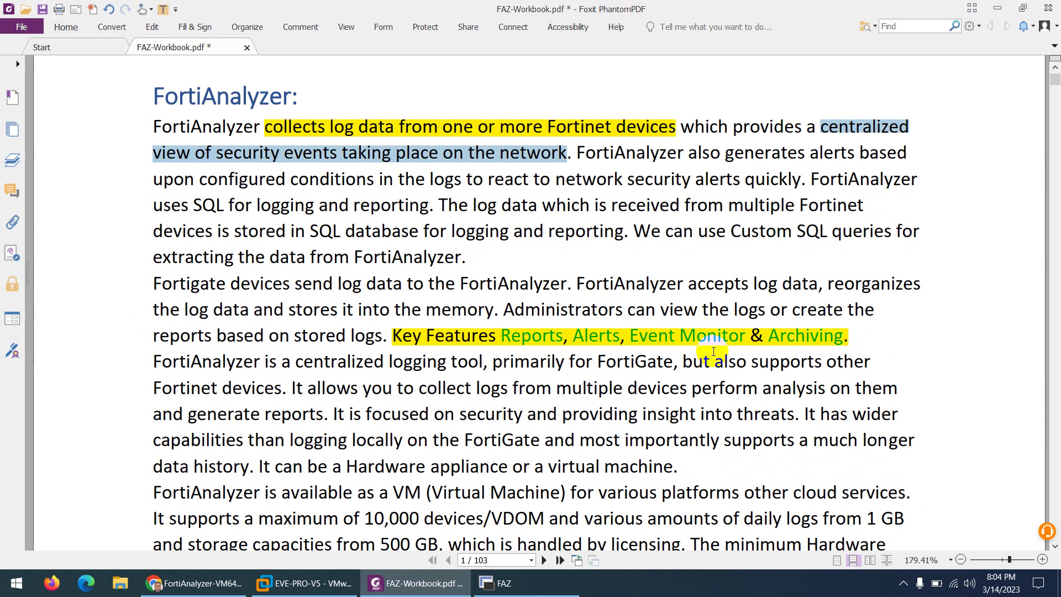
pyautogui.click(210, 589)
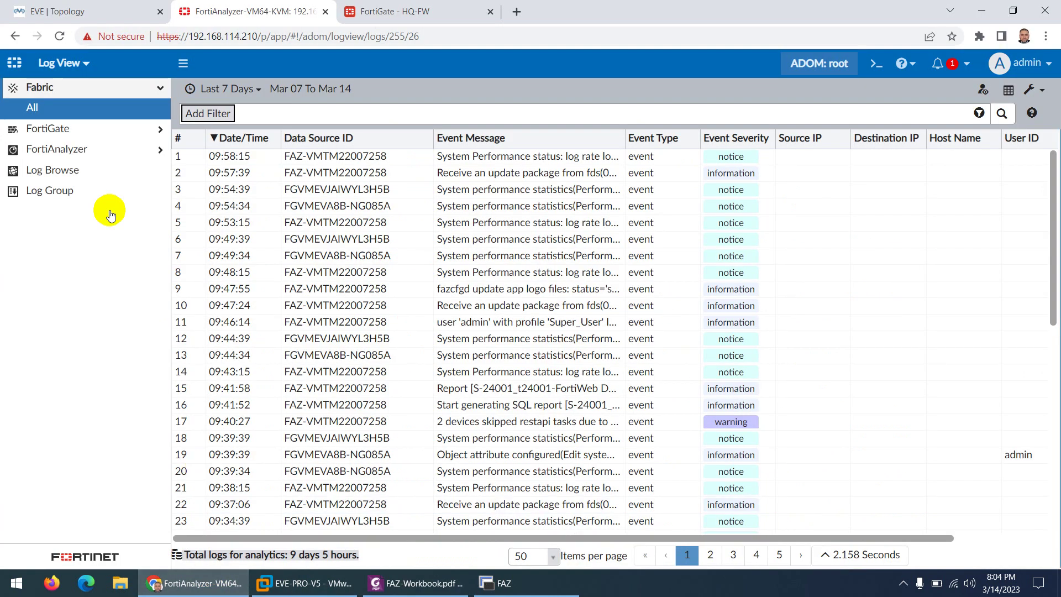
pyautogui.click(117, 12)
pyautogui.click(251, 10)
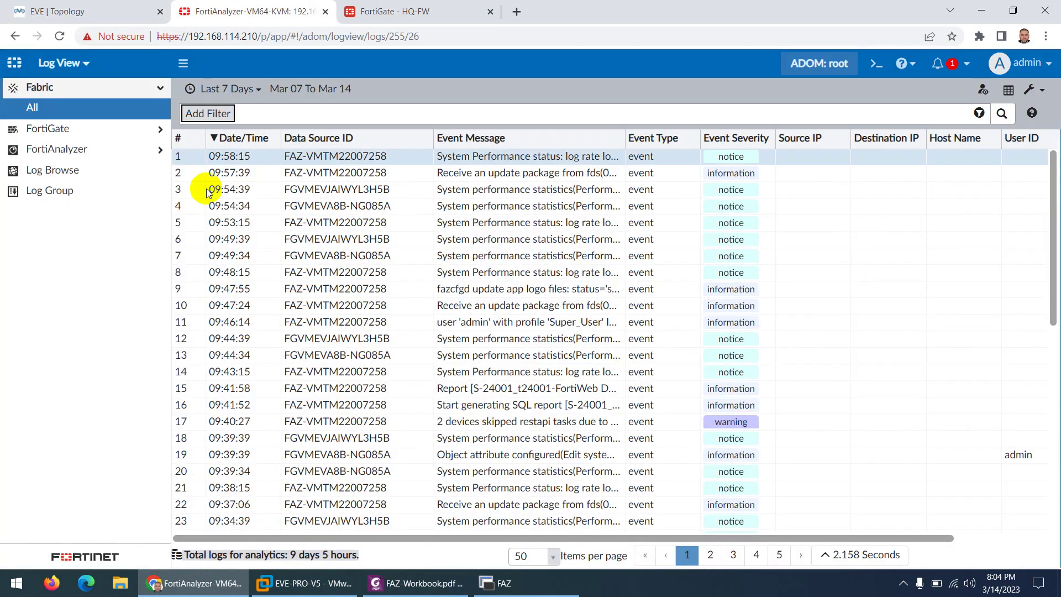
# Step: Open FortiAnalyzer's report definitions, expand Fabric Reports, and select the 360 Protection Report
pyautogui.click(54, 64)
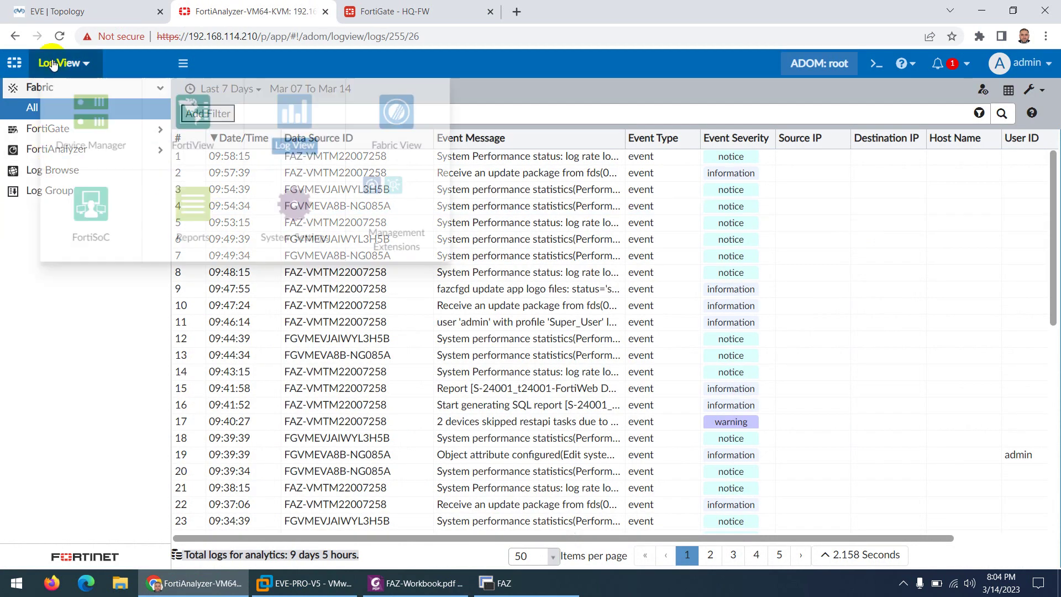
pyautogui.click(191, 217)
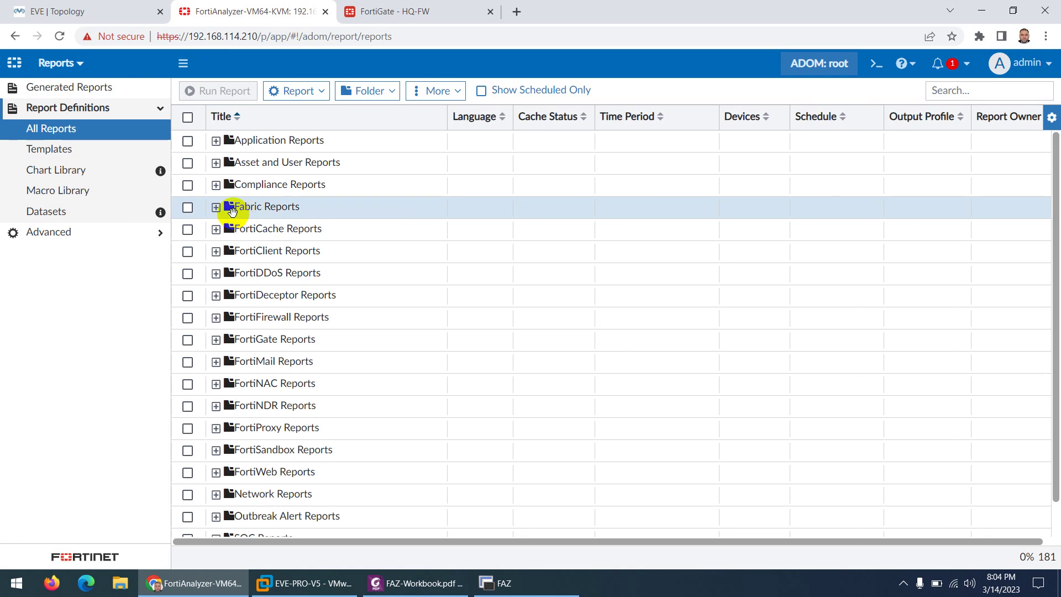
pyautogui.click(210, 208)
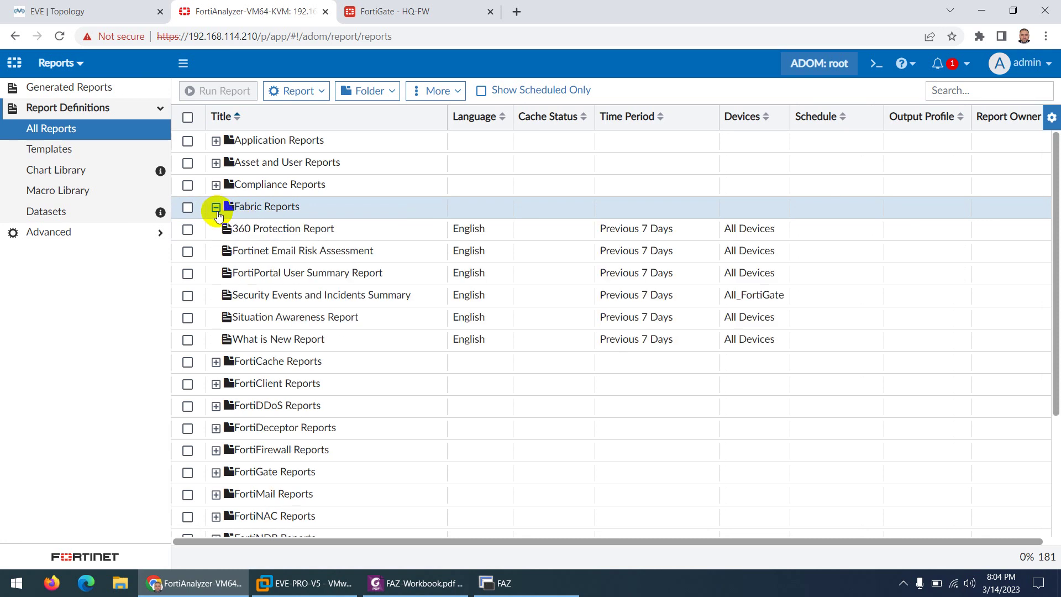
pyautogui.click(276, 231)
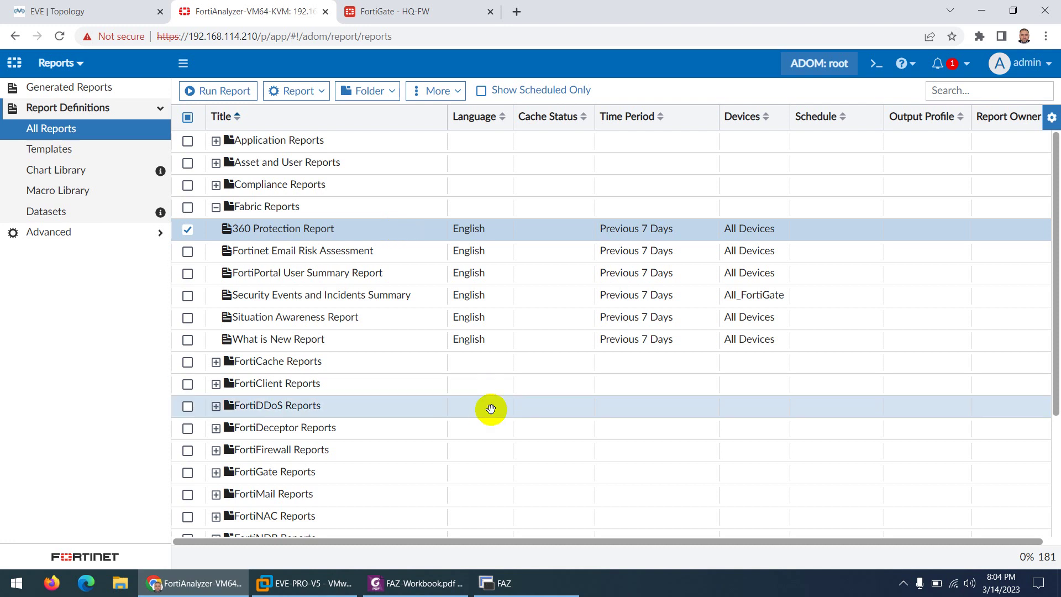
# Step: Switch to the Foxit PhantomPDF workbook and read the key features, VM availability and minimum hardware requirements
pyautogui.click(436, 584)
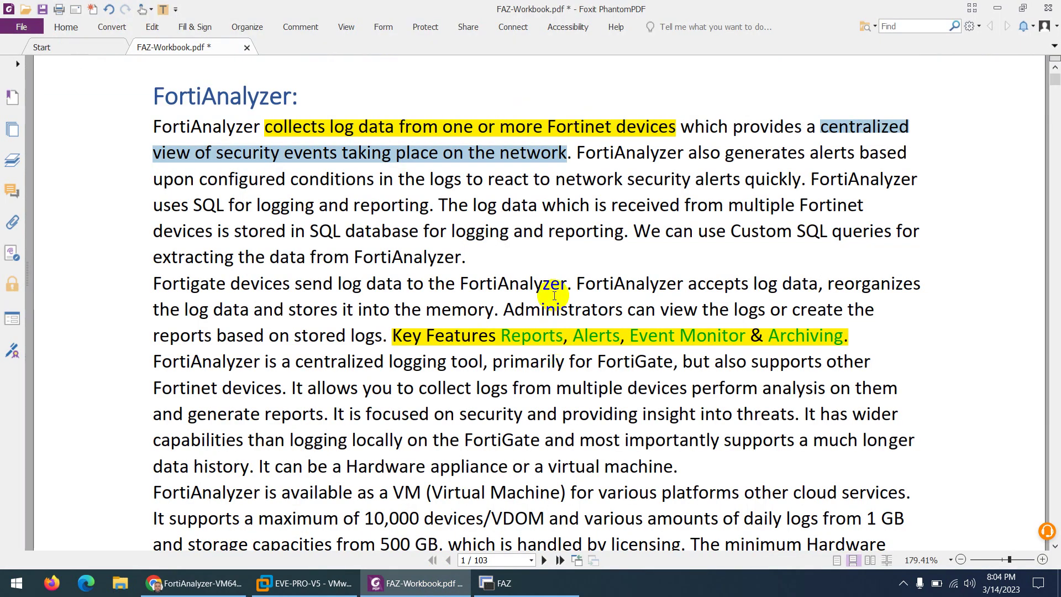
pyautogui.scroll(-2, 547, 276)
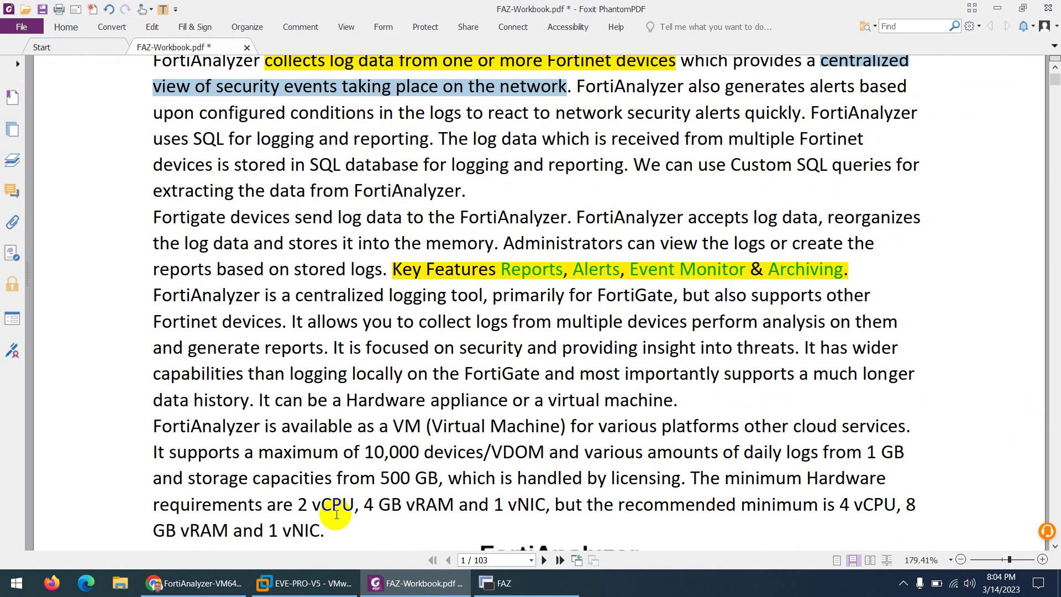
# Step: Switch to FortiAnalyzer in Chrome, open Log View, and display the stored log files in Log Browse
pyautogui.click(196, 584)
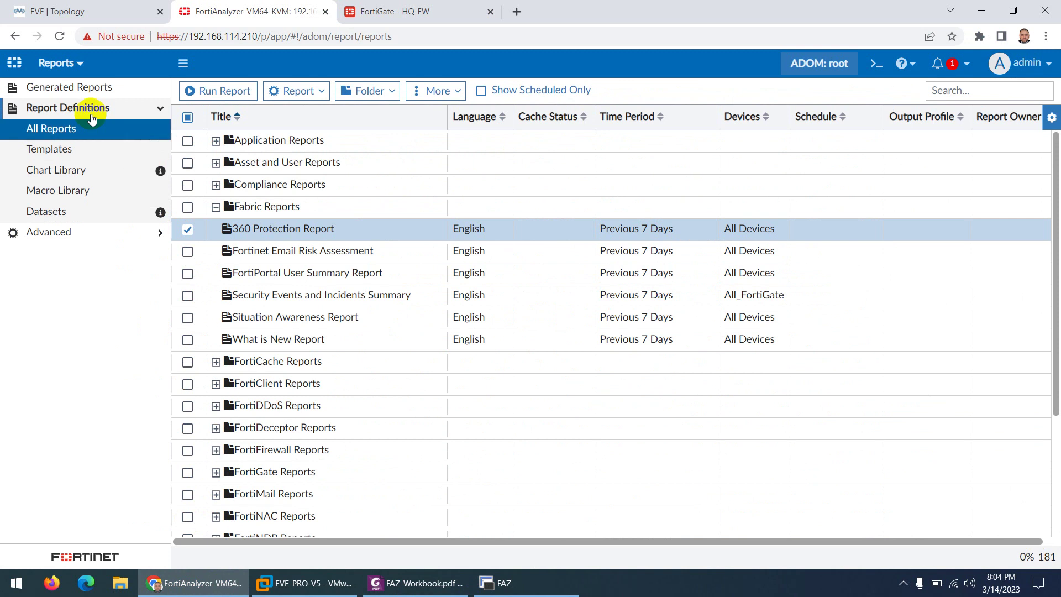
pyautogui.click(77, 64)
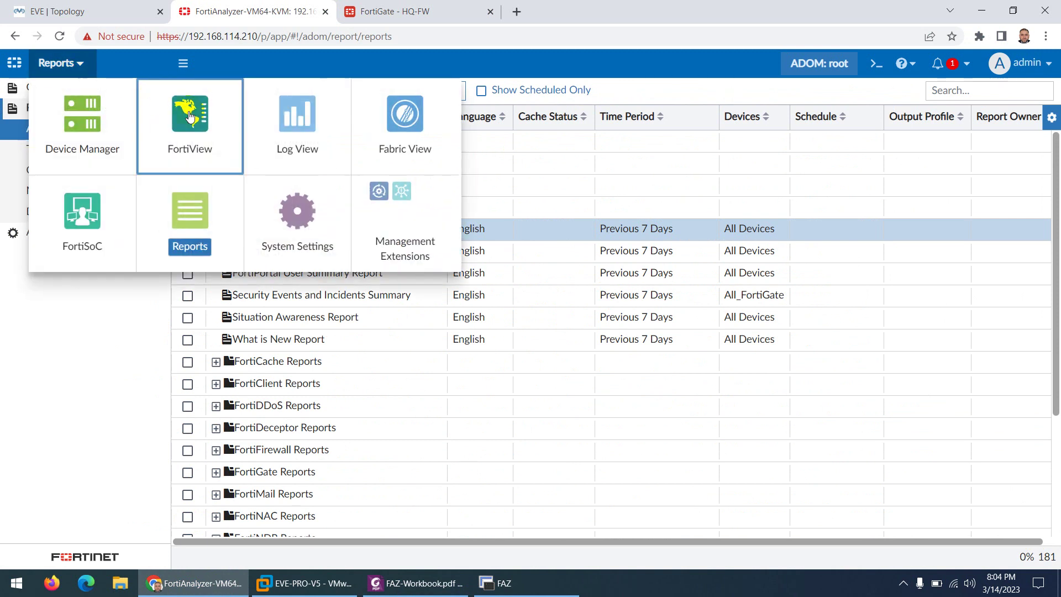
pyautogui.click(296, 117)
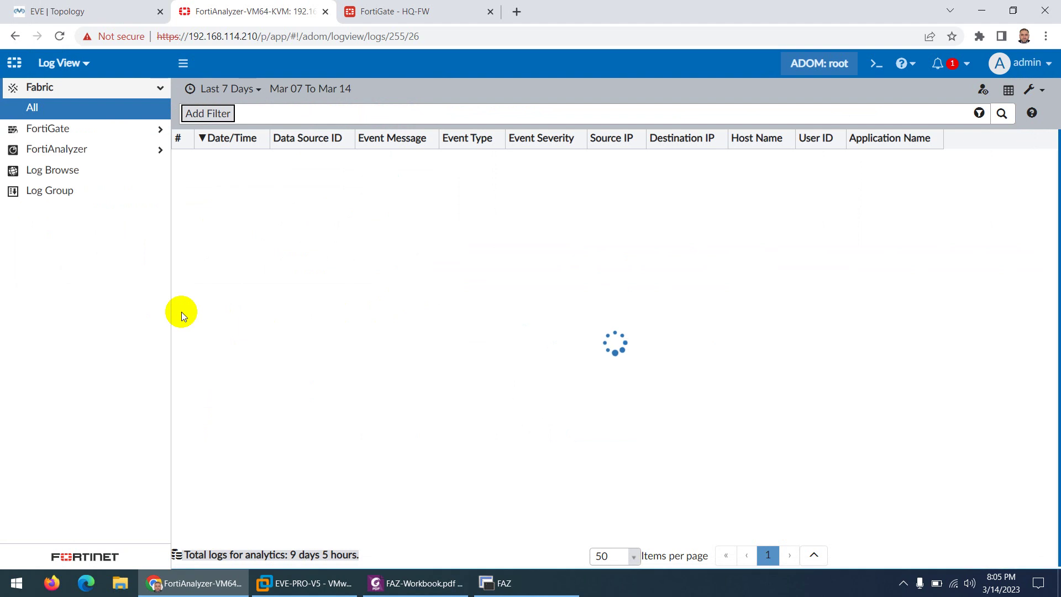
pyautogui.click(53, 175)
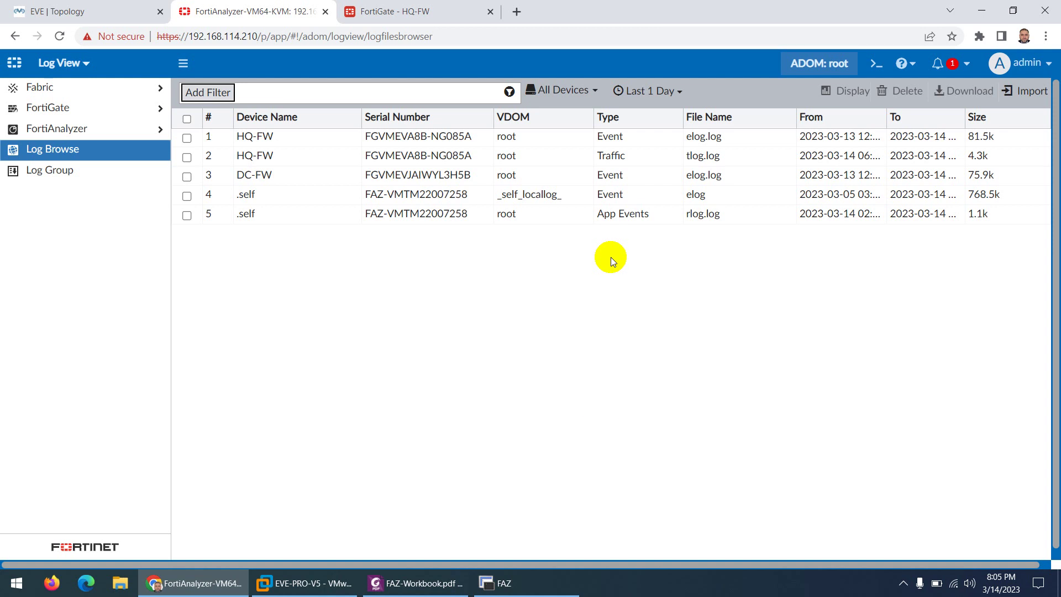
# Step: Check the Foxit PhantomPDF workbook briefly, return to FortiAnalyzer in Chrome, and open the Incidents list in FortiSoC
pyautogui.click(417, 583)
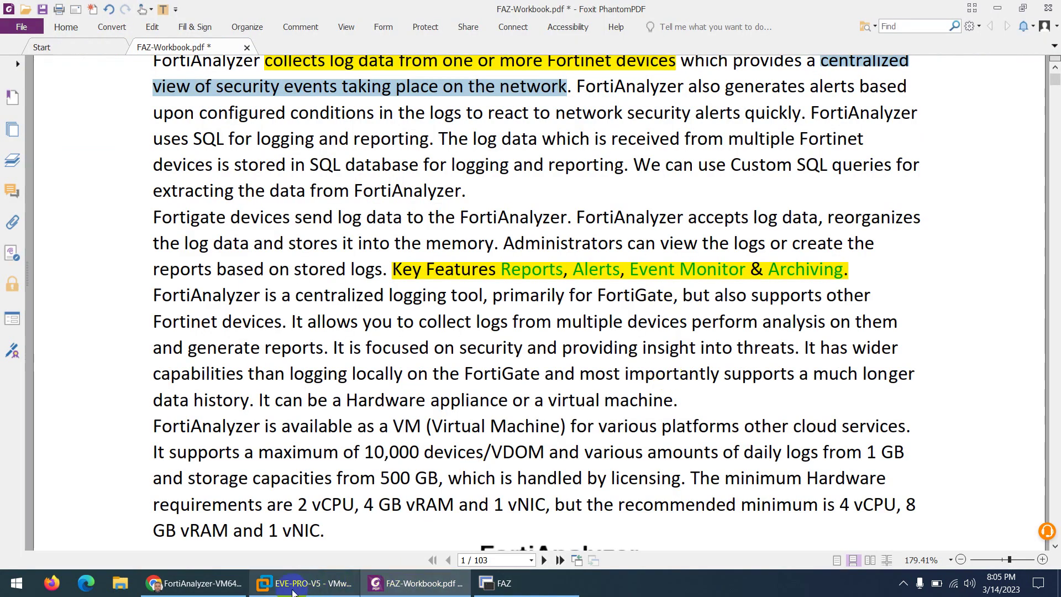
pyautogui.click(195, 583)
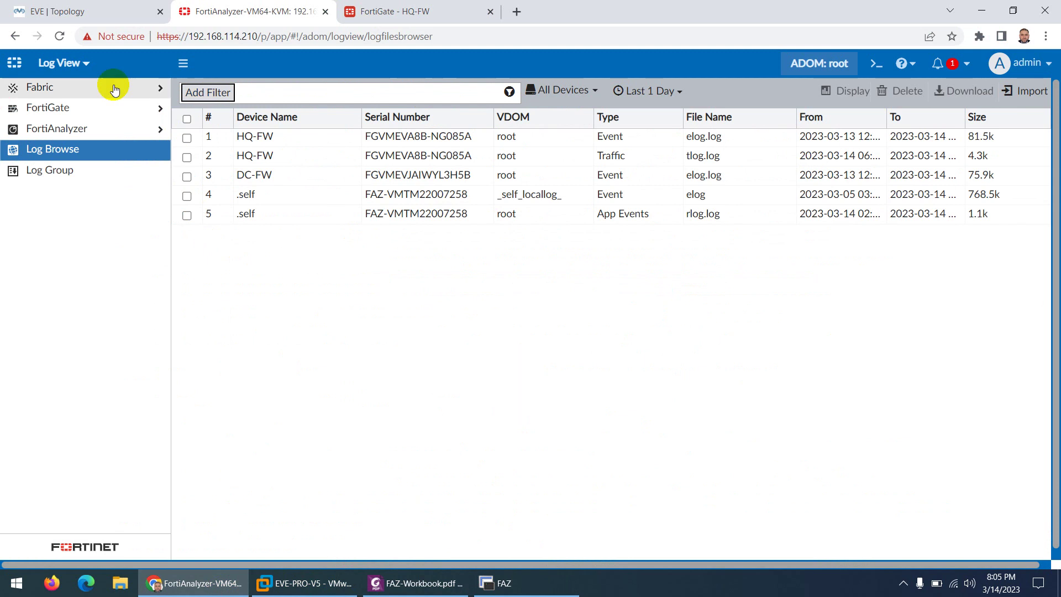
pyautogui.click(78, 63)
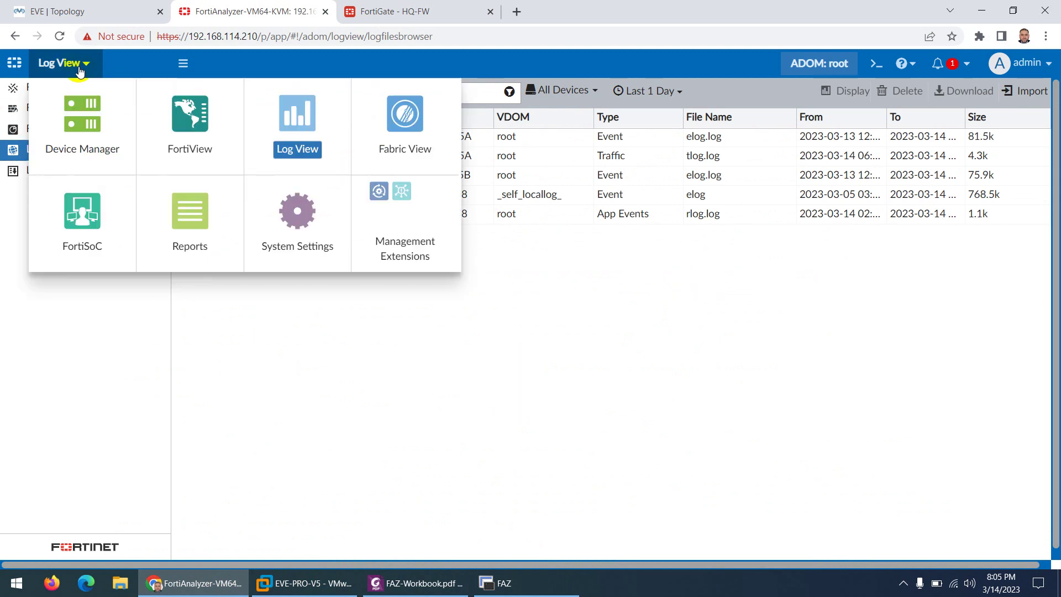
pyautogui.click(84, 211)
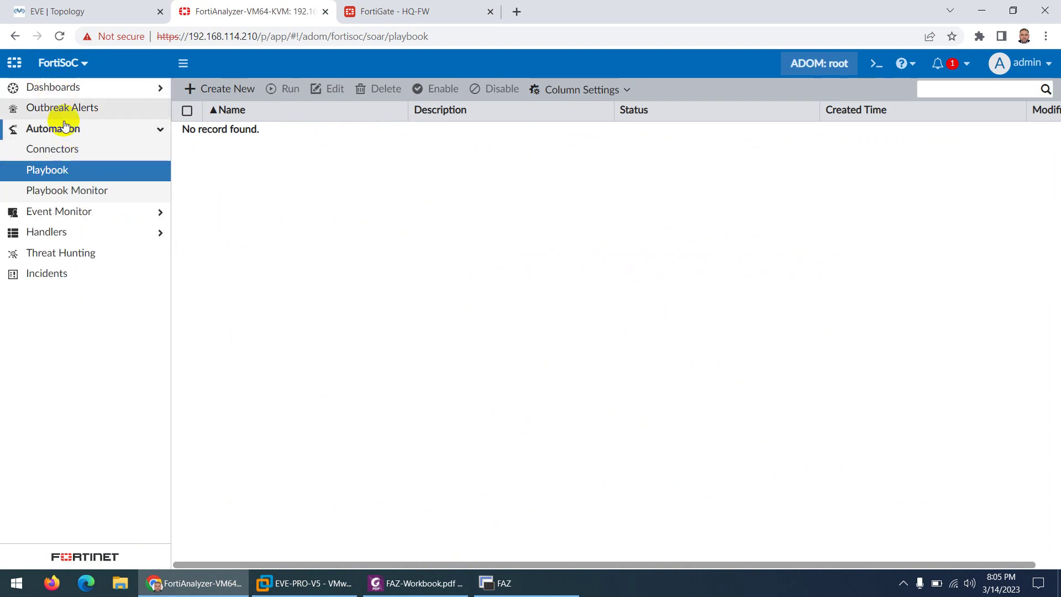
pyautogui.click(76, 275)
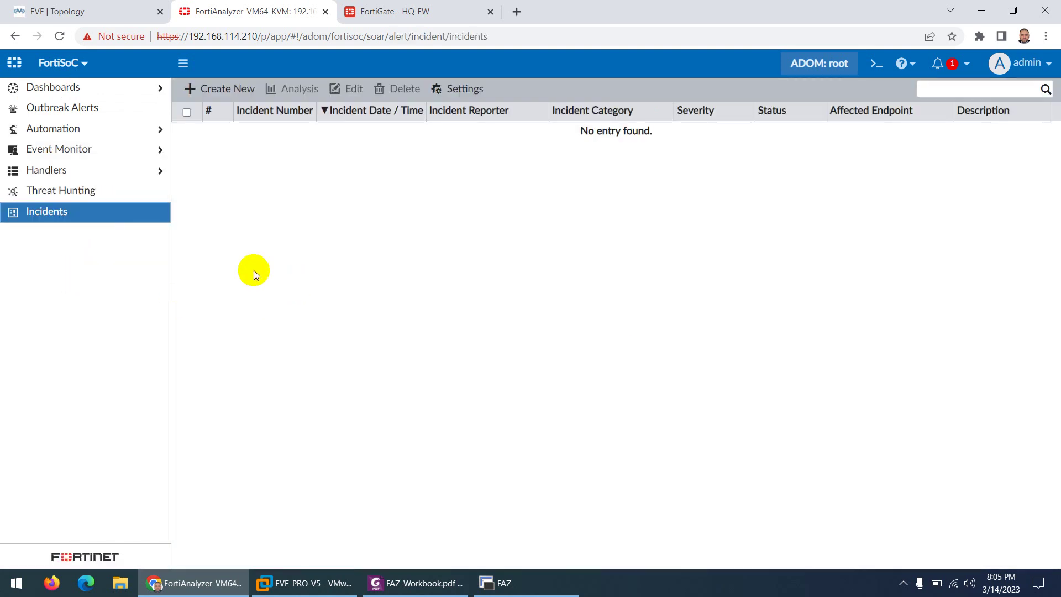
# Step: Open FortiView and look through the dashboards available under Monitor
pyautogui.click(61, 62)
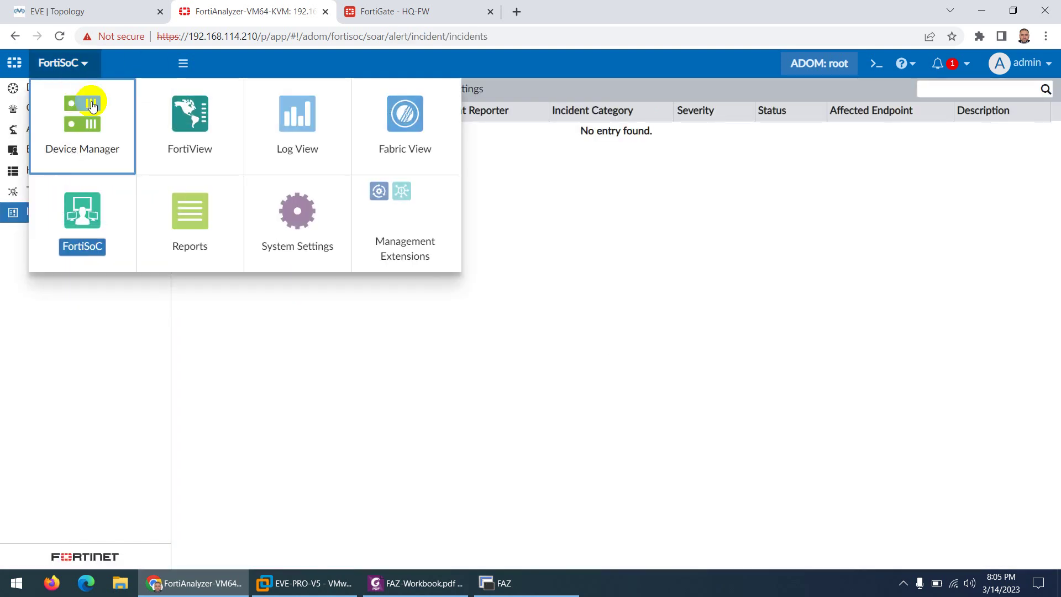
pyautogui.click(182, 124)
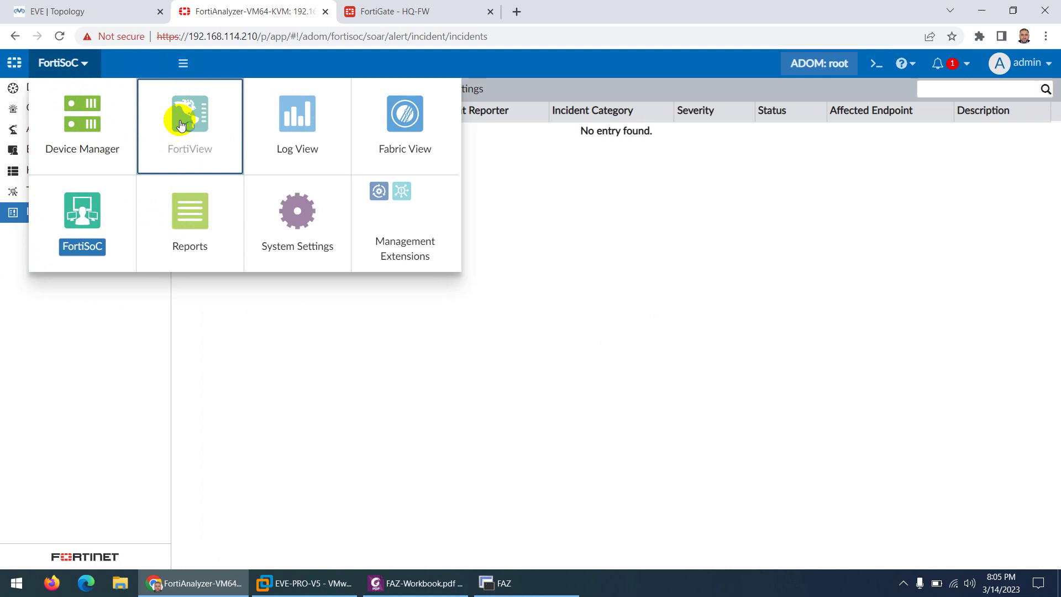
pyautogui.moveTo(382, 582)
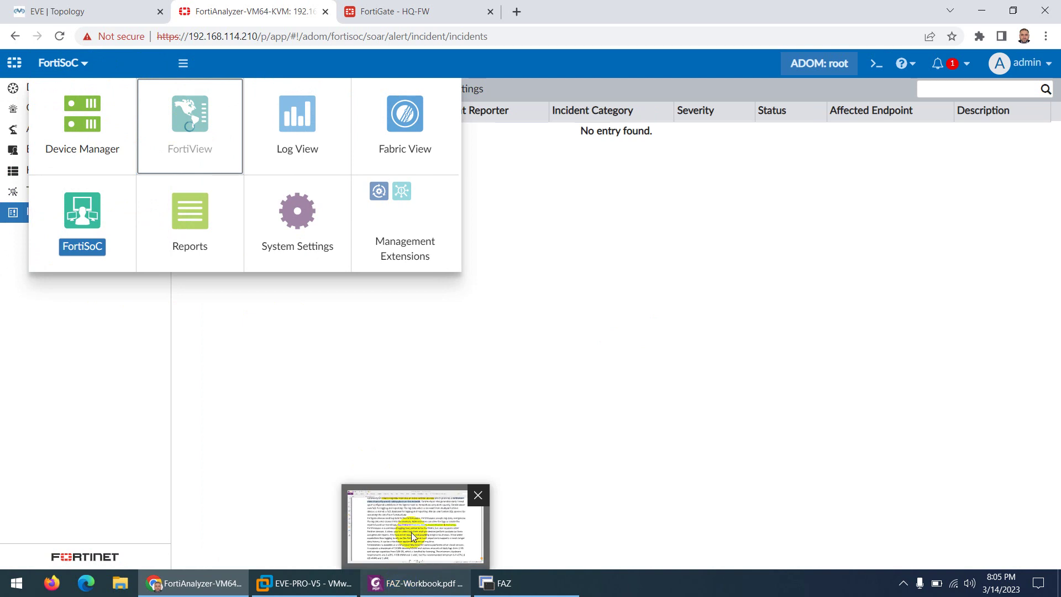
pyautogui.click(449, 354)
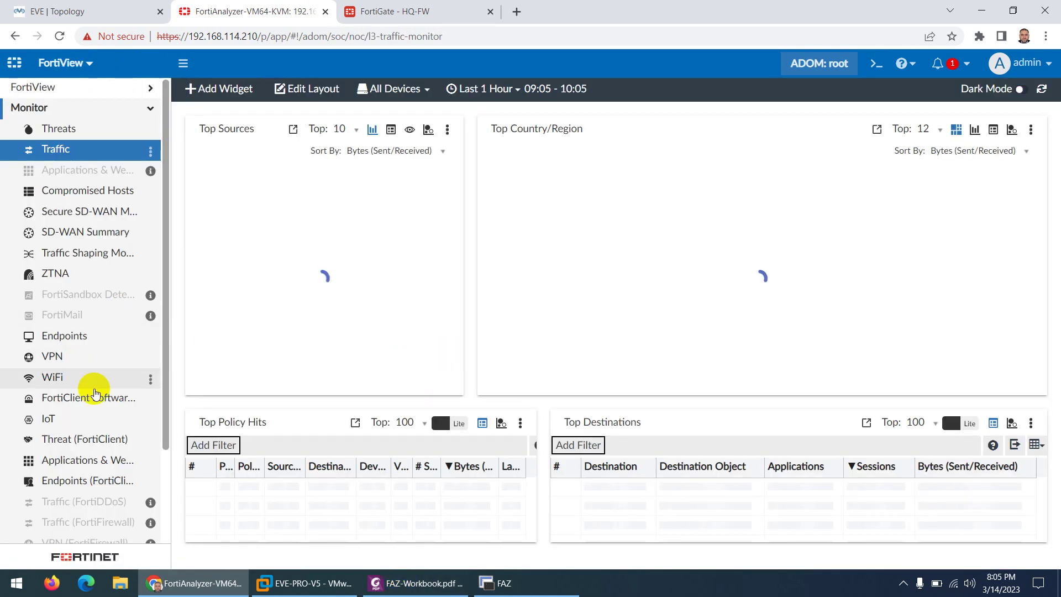
pyautogui.scroll(-2, 95, 393)
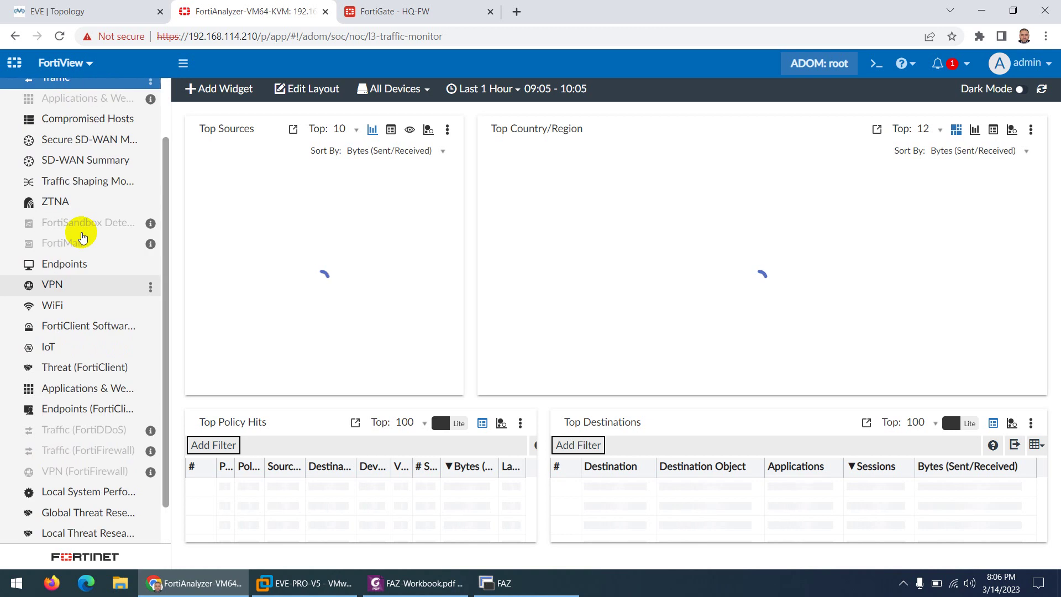
pyautogui.scroll(2, 82, 237)
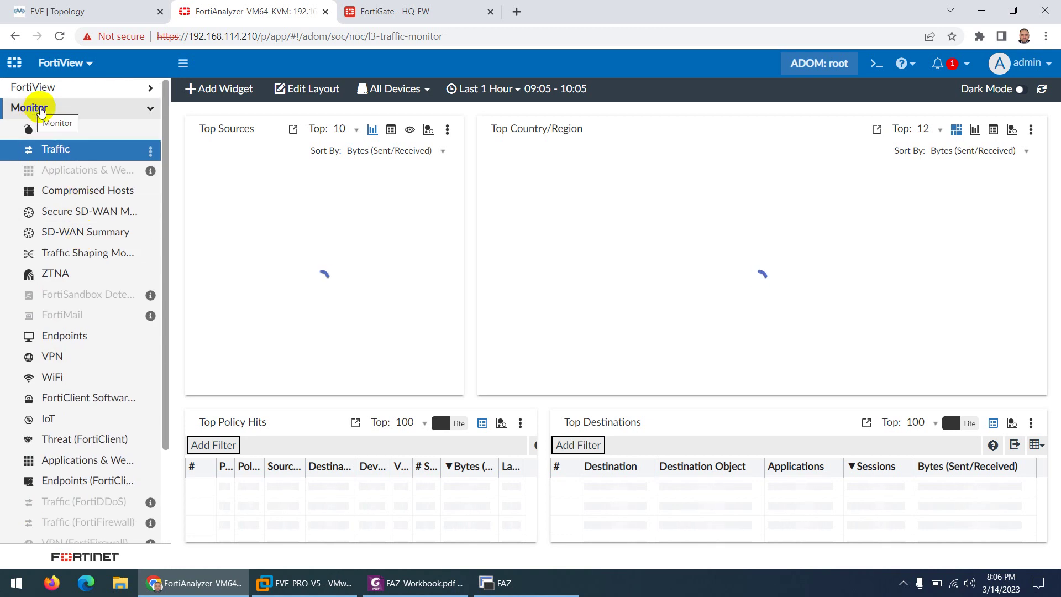
# Step: Expand FortiView's Threats group and open Top Threats followed by Threat Map
pyautogui.click(151, 90)
pyautogui.click(33, 107)
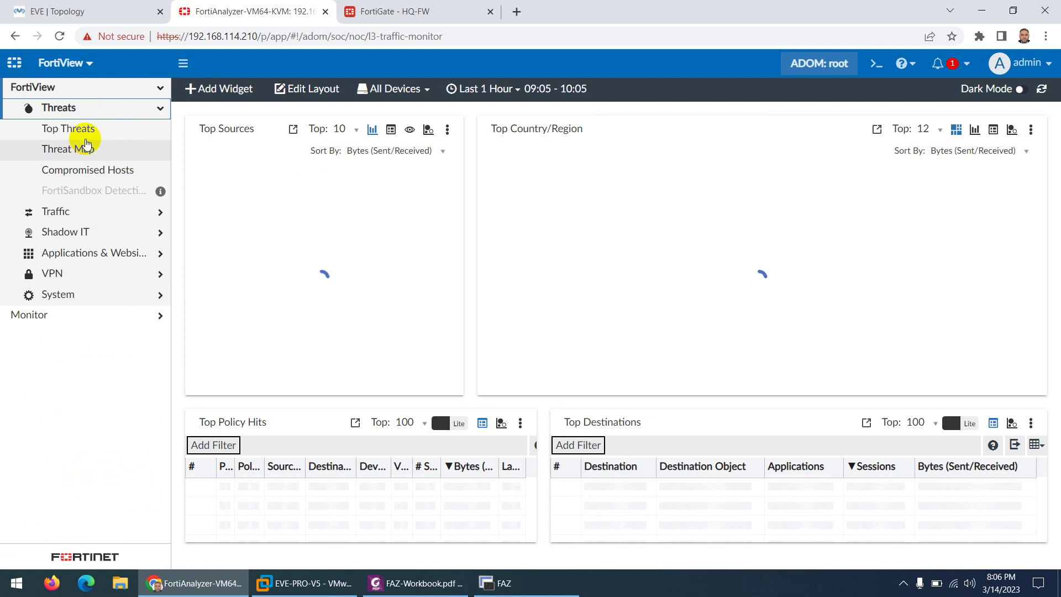
pyautogui.click(71, 129)
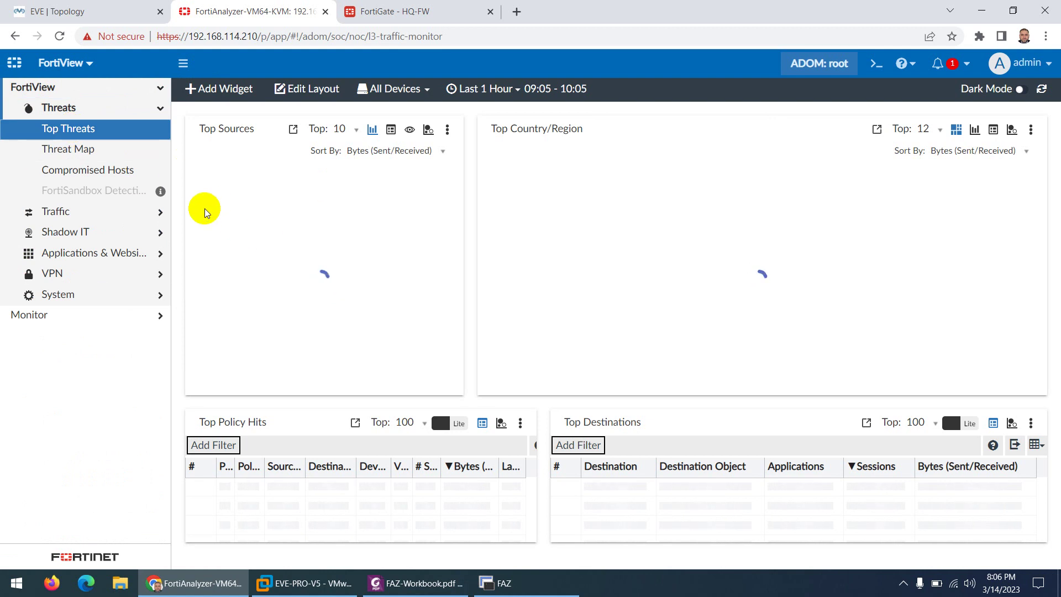
pyautogui.click(82, 148)
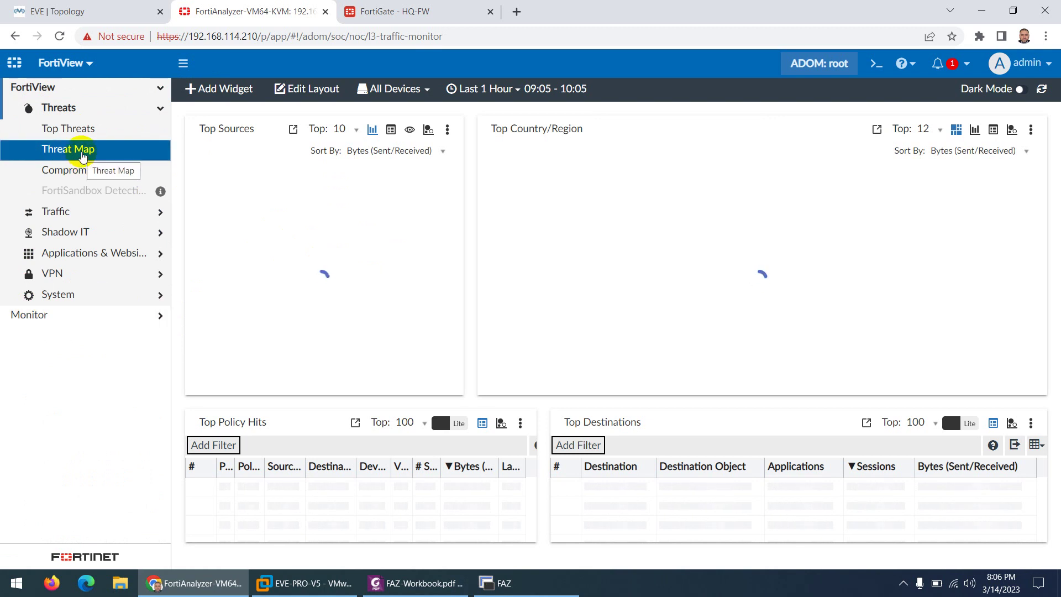
# Step: View Monitor's Threats dashboard, open the Traffic dashboard, and set its time range to Last 1 Week
pyautogui.click(25, 318)
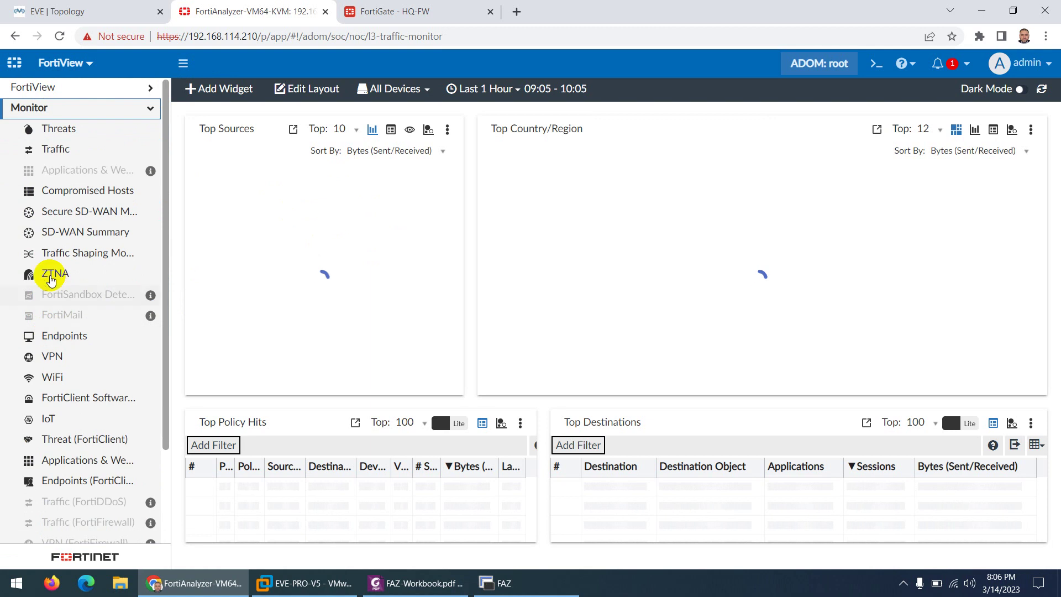
pyautogui.click(68, 136)
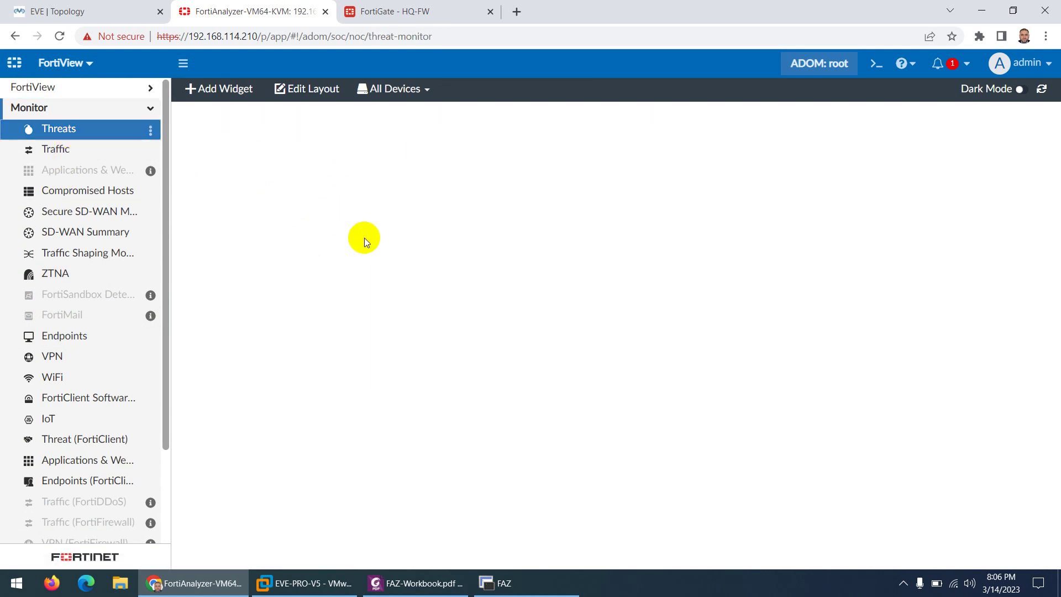
pyautogui.click(56, 151)
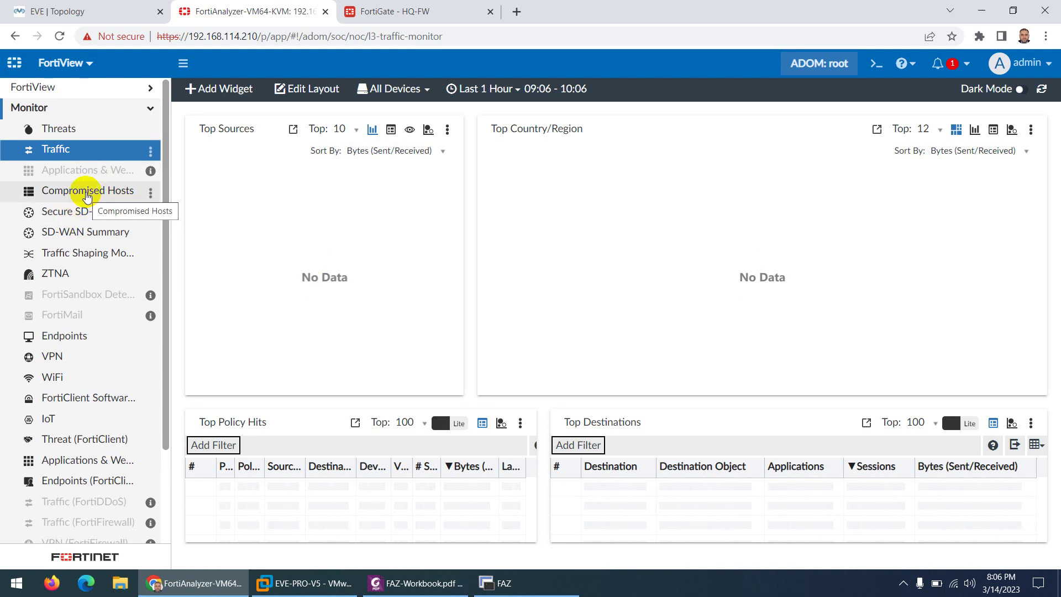
pyautogui.click(486, 95)
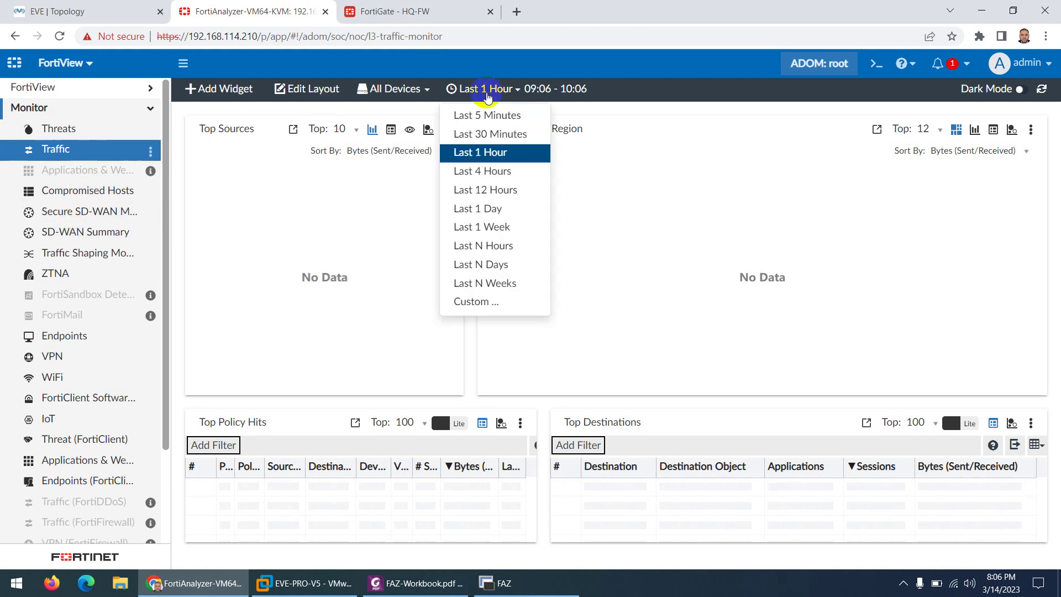
pyautogui.click(485, 228)
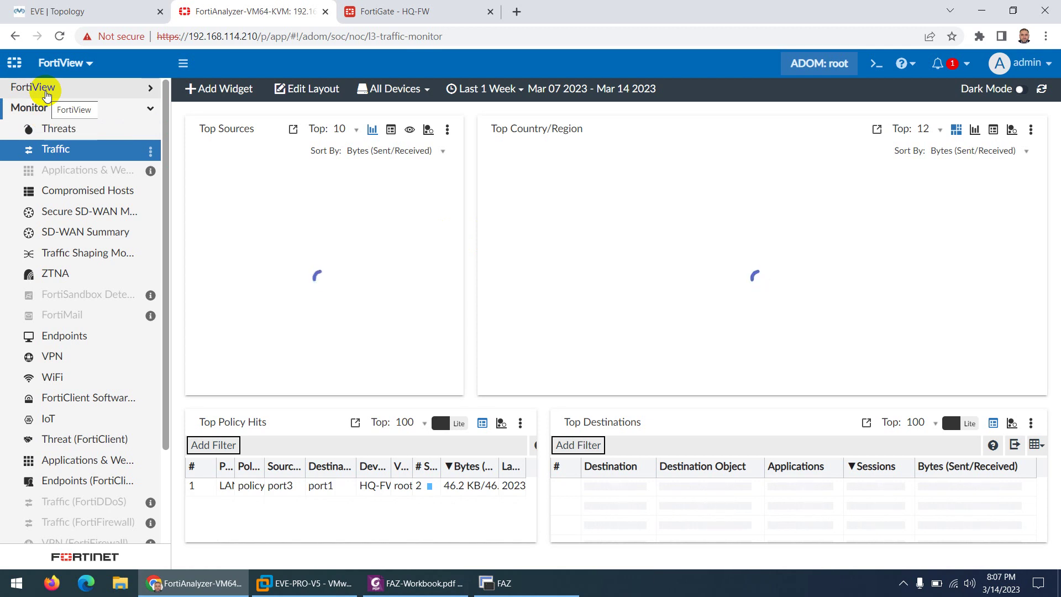
# Step: Switch to the Foxit PhantomPDF workbook and mark the passages on centralized logging for FortiGate and collecting logs from multiple devices
pyautogui.click(414, 583)
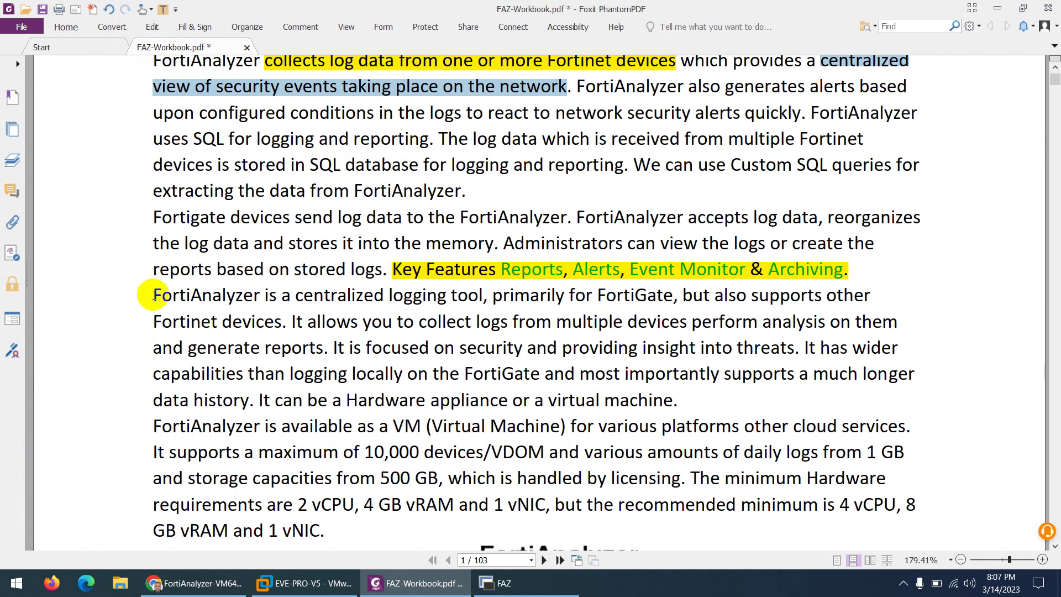
pyautogui.moveTo(154, 295); pyautogui.dragTo(679, 298)
pyautogui.scroll(-1, 559, 310)
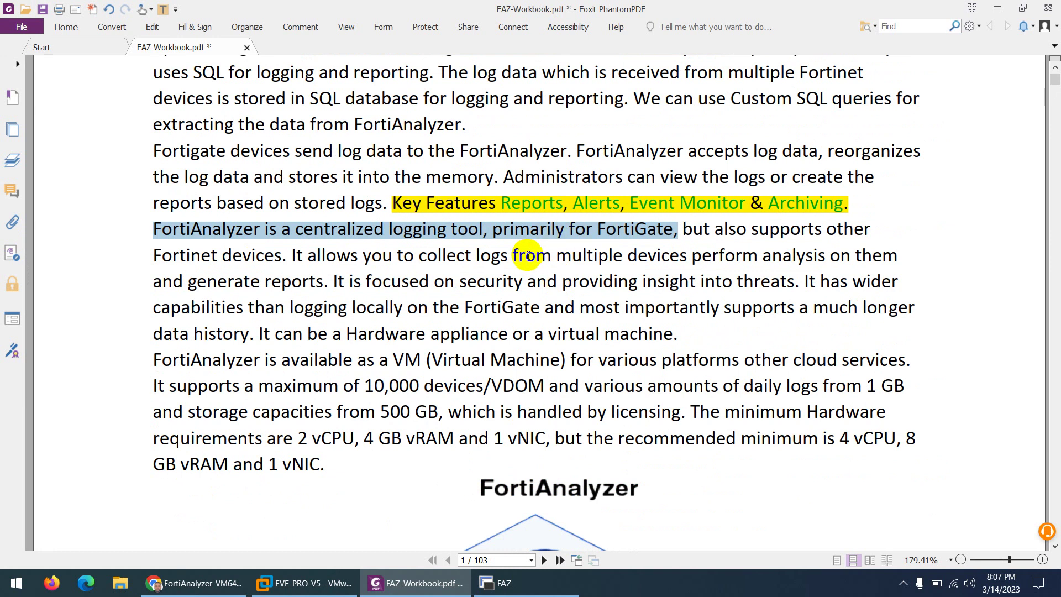
pyautogui.moveTo(525, 255); pyautogui.dragTo(763, 256)
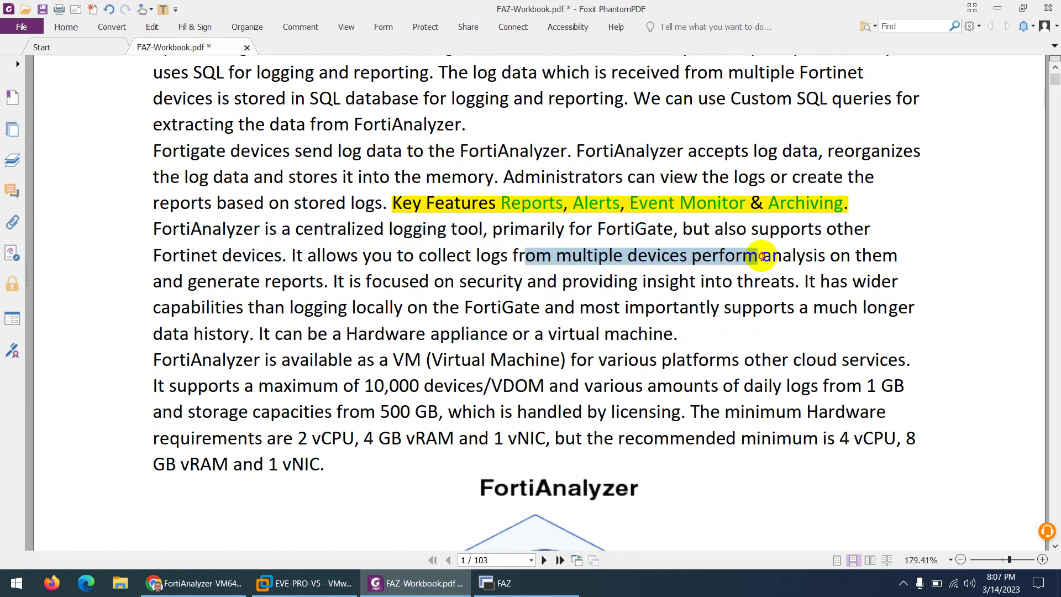
# Step: Return to FortiAnalyzer in Chrome and display the Threat Map under FortiView's Threats, glancing at the workbook while it loads
pyautogui.click(247, 589)
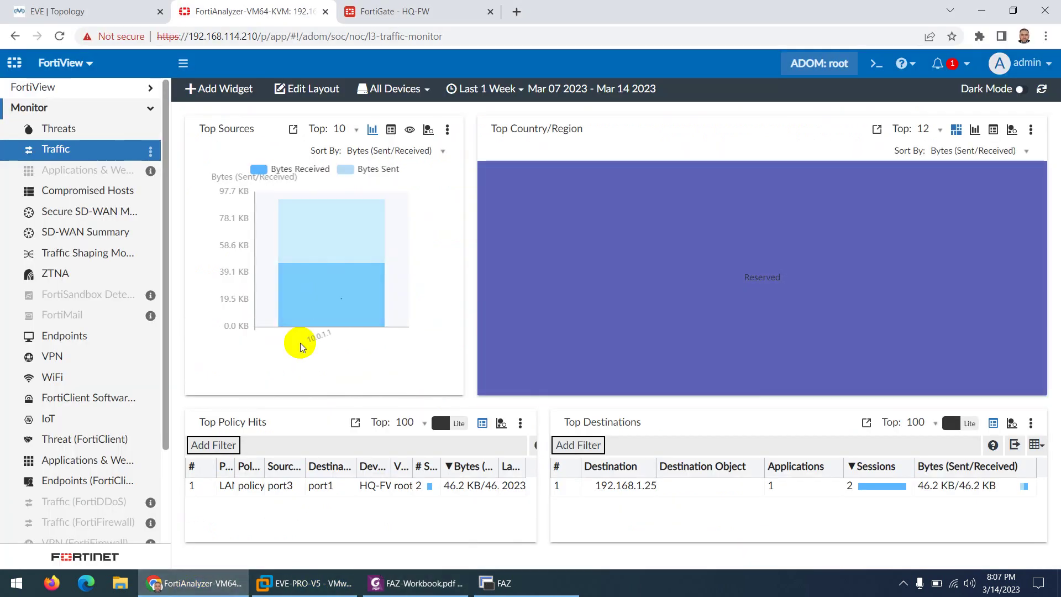
pyautogui.click(46, 87)
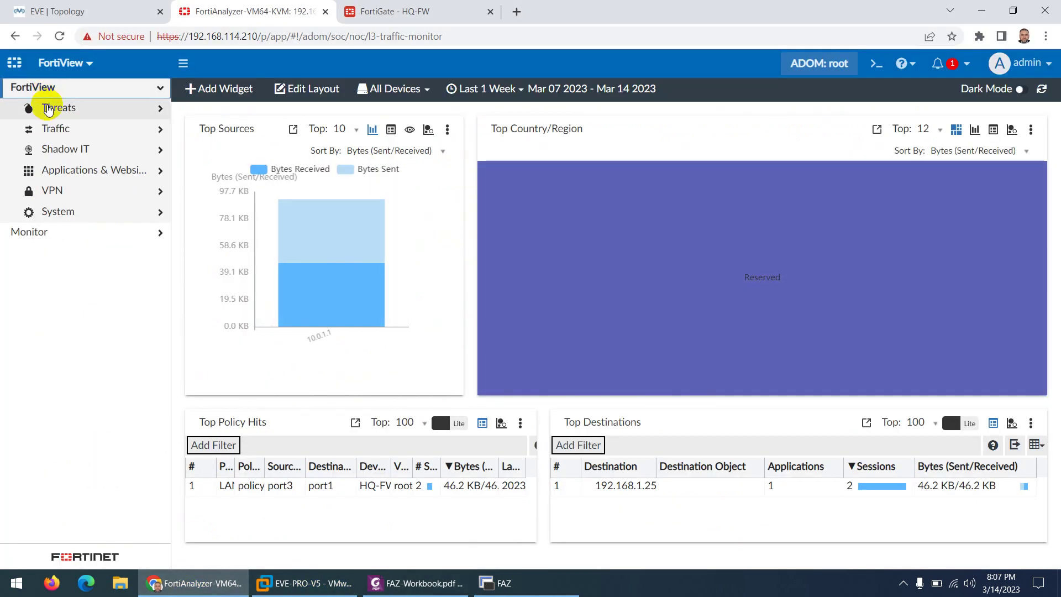
pyautogui.click(48, 108)
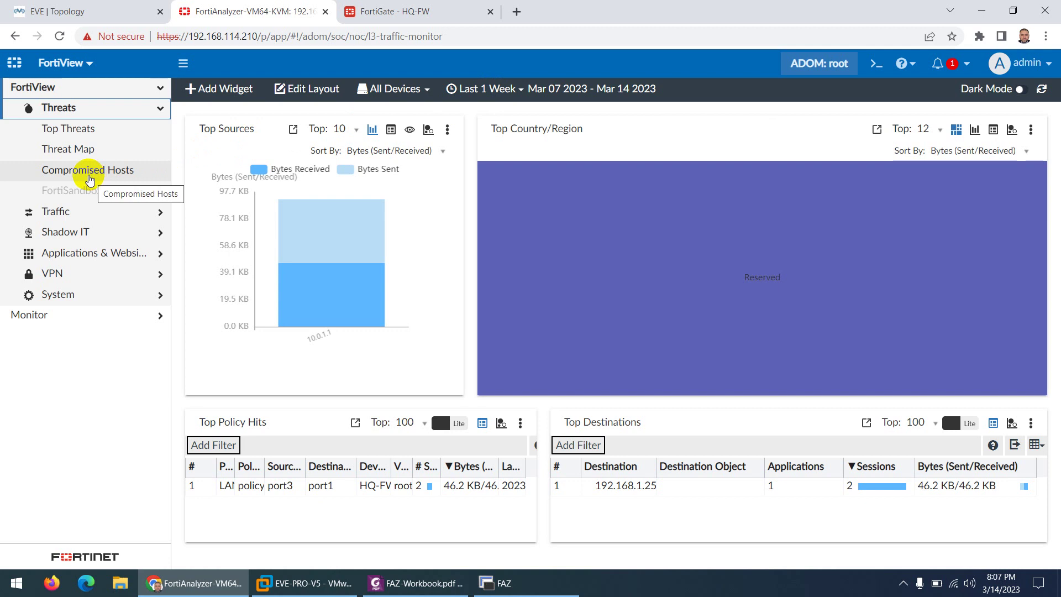
pyautogui.click(79, 153)
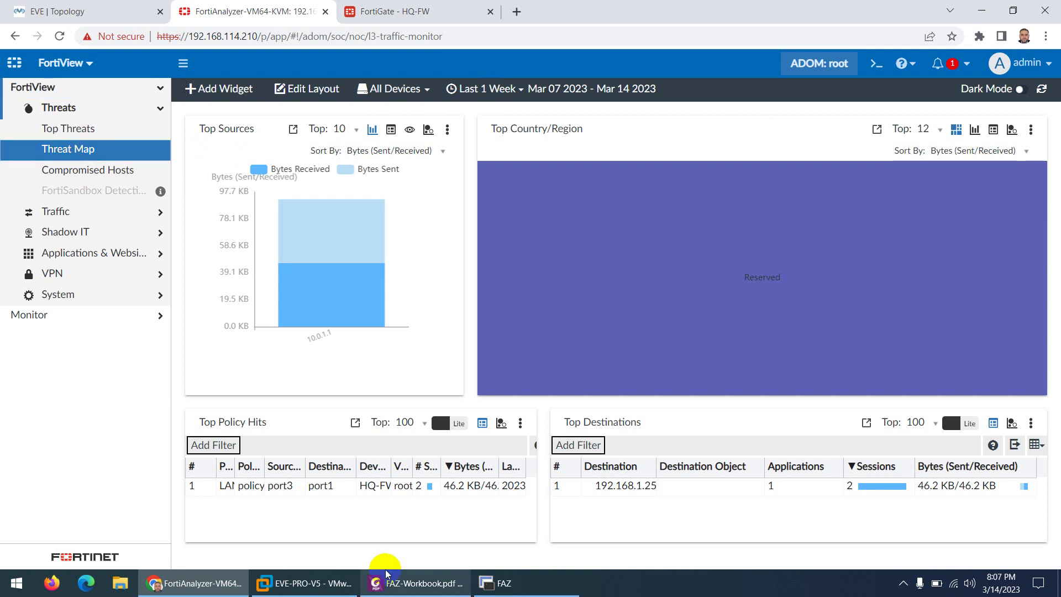
pyautogui.click(404, 585)
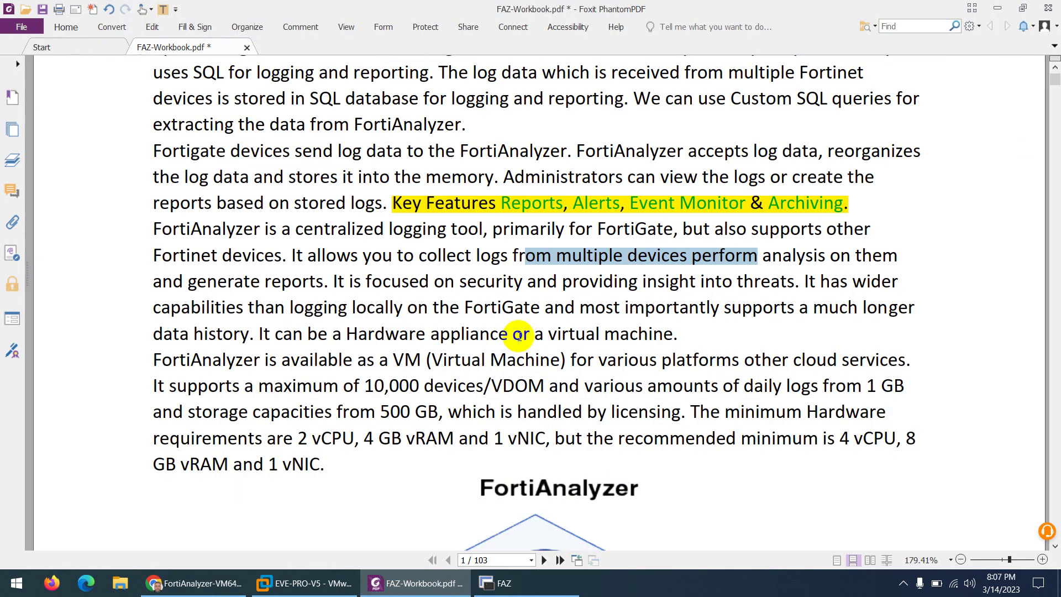
pyautogui.click(166, 584)
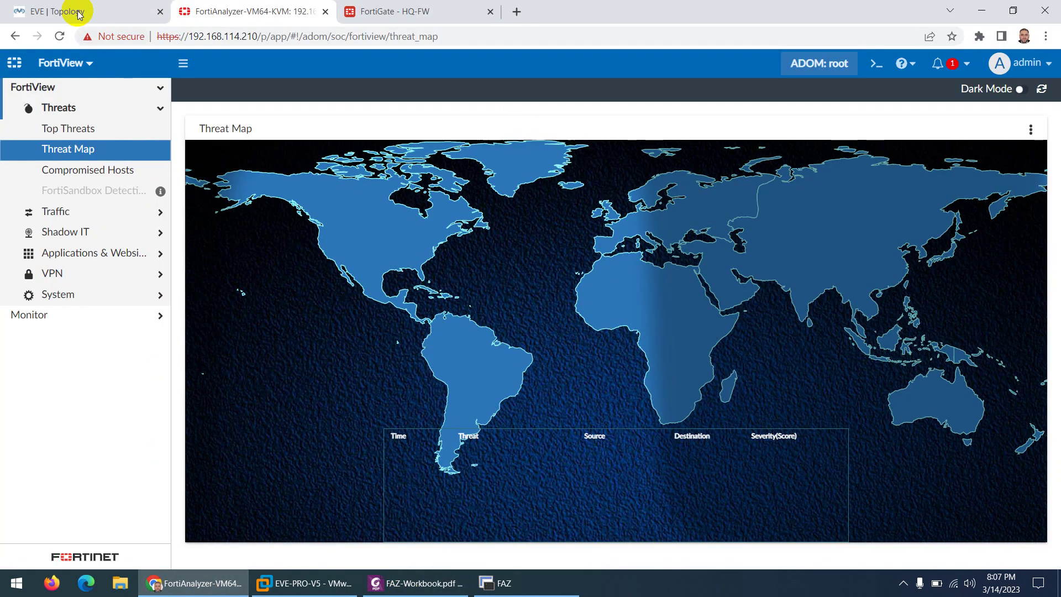
# Step: Show the EVE lab topology and circle the HQ-FW, DC-FW and BR-FW firewalls with freehand red outlines
pyautogui.click(78, 13)
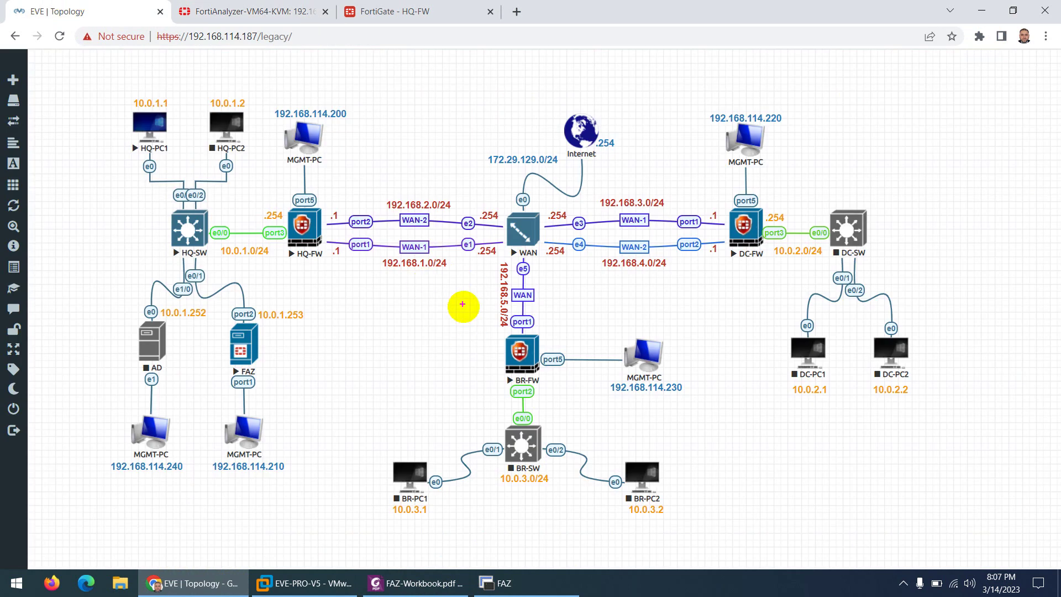
pyautogui.moveTo(271, 179)
pyautogui.mouseDown()
pyautogui.moveTo(332, 249)
pyautogui.moveTo(269, 180)
pyautogui.mouseUp()
pyautogui.moveTo(712, 184)
pyautogui.mouseDown()
pyautogui.moveTo(771, 221)
pyautogui.moveTo(718, 210)
pyautogui.moveTo(730, 195)
pyautogui.mouseUp()
pyautogui.moveTo(467, 318)
pyautogui.mouseDown()
pyautogui.moveTo(555, 323)
pyautogui.moveTo(540, 398)
pyautogui.moveTo(479, 331)
pyautogui.moveTo(485, 316)
pyautogui.mouseUp()
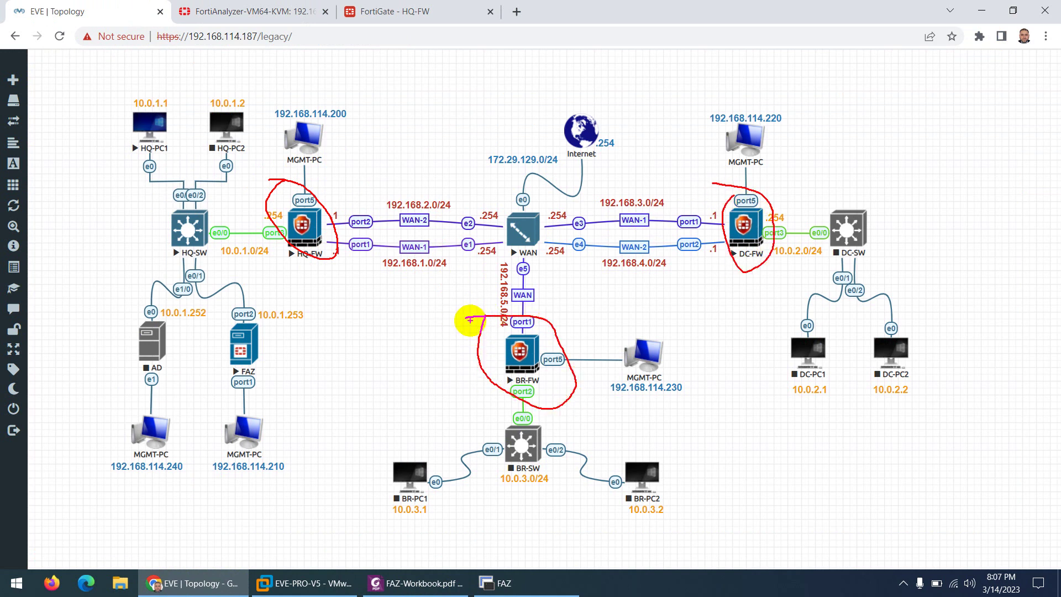
# Step: Draw freehand red lines from BR-FW, HQ-FW and DC-FW to the FAZ node to illustrate log collection
pyautogui.moveTo(466, 319); pyautogui.dragTo(280, 339)
pyautogui.moveTo(293, 244); pyautogui.dragTo(260, 336)
pyautogui.moveTo(724, 227)
pyautogui.mouseDown()
pyautogui.moveTo(443, 301)
pyautogui.moveTo(280, 327)
pyautogui.mouseUp()
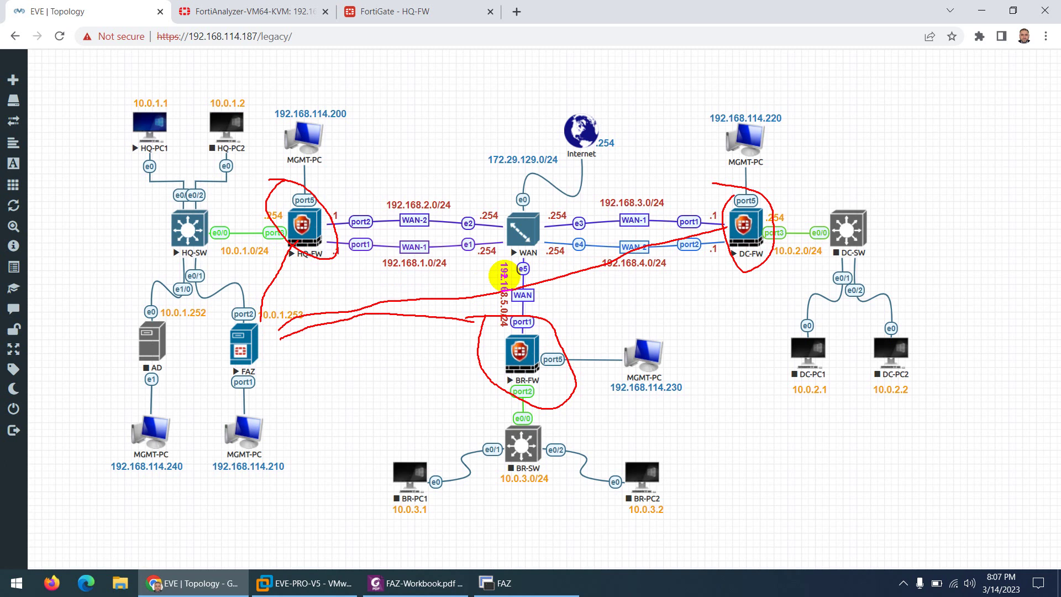
# Step: Circle the FAZ node in red, add strokes at the HQ-FW, DC-FW and BR-FW firewalls, and clear all annotations
pyautogui.moveTo(213, 302)
pyautogui.mouseDown()
pyautogui.moveTo(264, 304)
pyautogui.moveTo(237, 397)
pyautogui.moveTo(235, 303)
pyautogui.mouseUp()
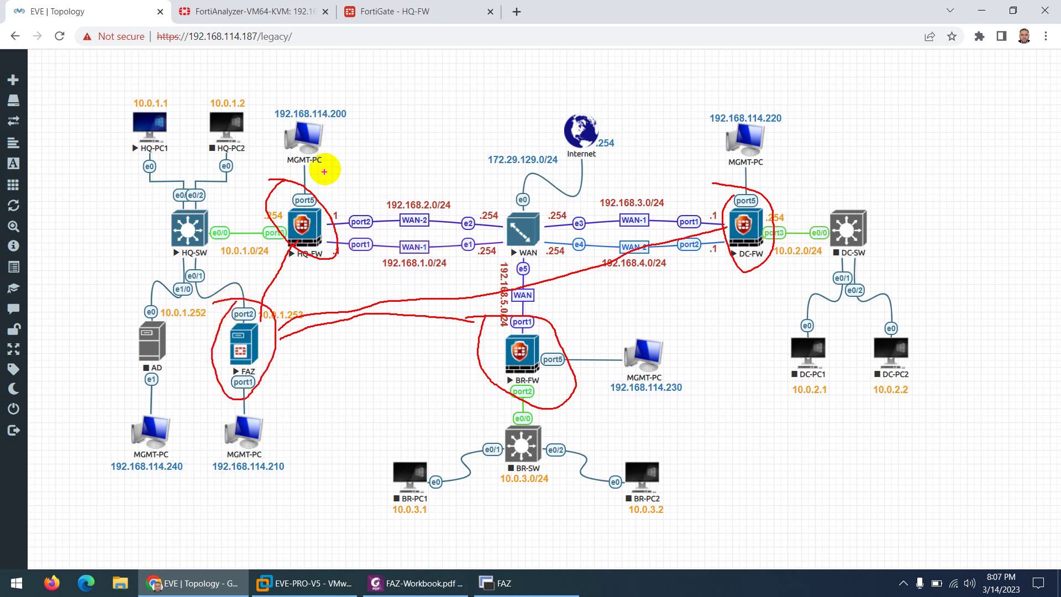
pyautogui.moveTo(313, 192)
pyautogui.mouseDown()
pyautogui.moveTo(319, 113)
pyautogui.moveTo(362, 85)
pyautogui.mouseUp()
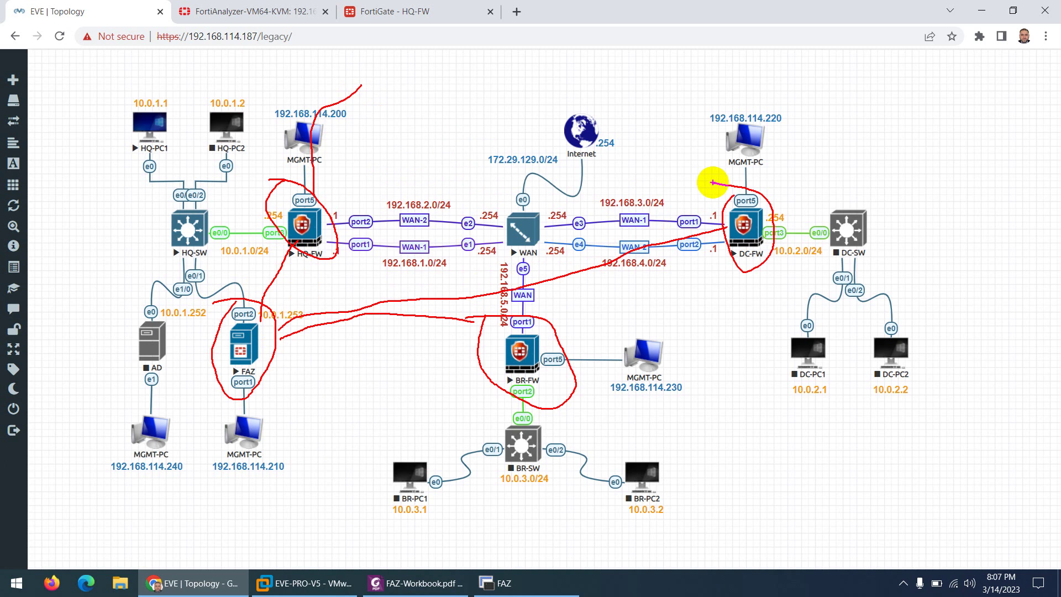
pyautogui.moveTo(718, 186); pyautogui.dragTo(710, 148)
pyautogui.moveTo(564, 322); pyautogui.dragTo(565, 348)
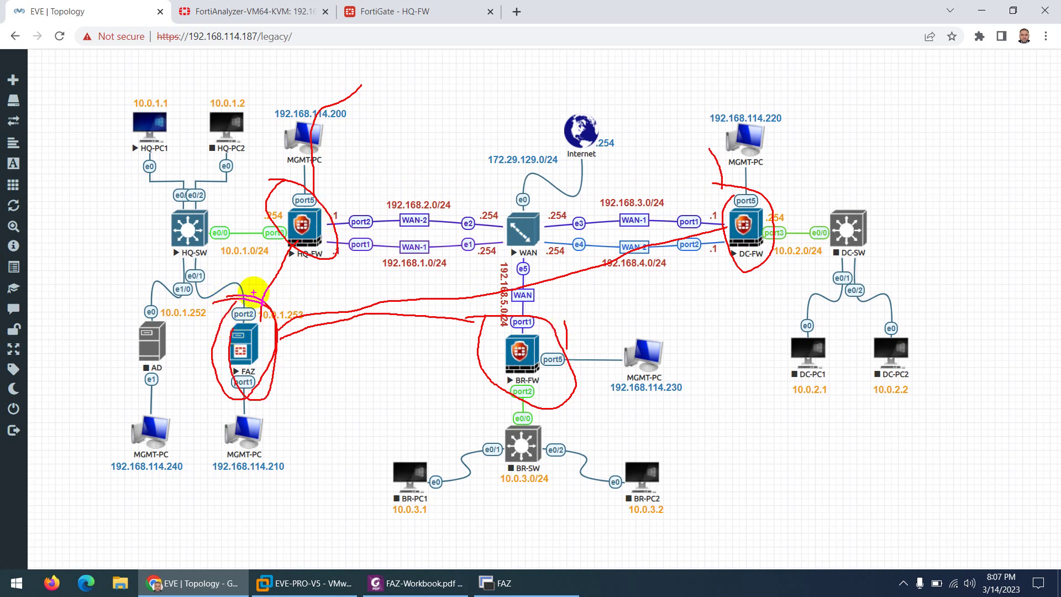
pyautogui.press('Escape')
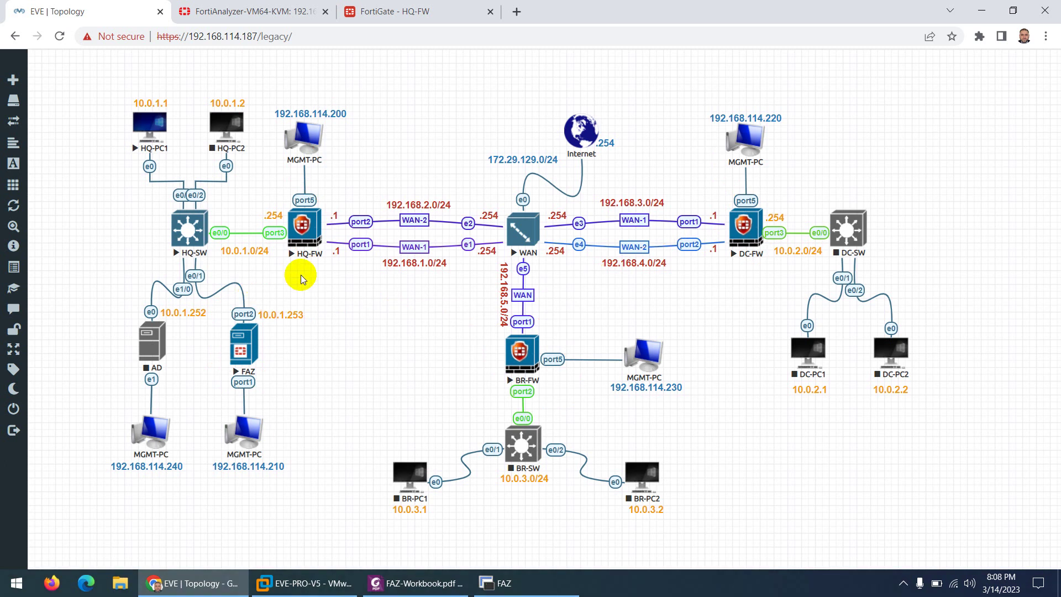
# Step: Mark the workbook sentence "It is focused on security and providing insight into threats" and open FortiSoC in FortiAnalyzer
pyautogui.click(416, 584)
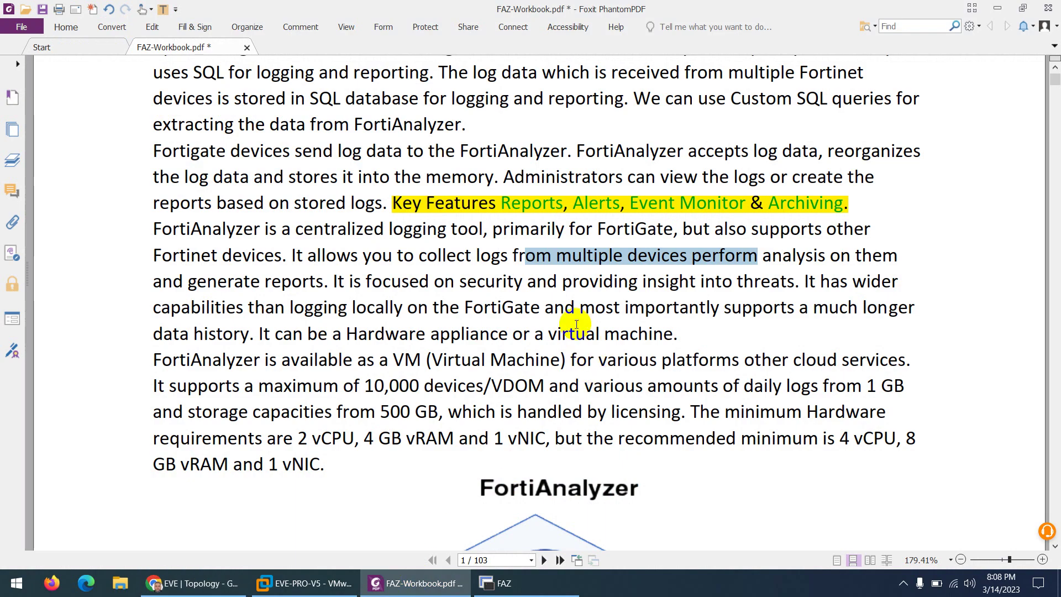
pyautogui.moveTo(189, 283); pyautogui.dragTo(796, 280)
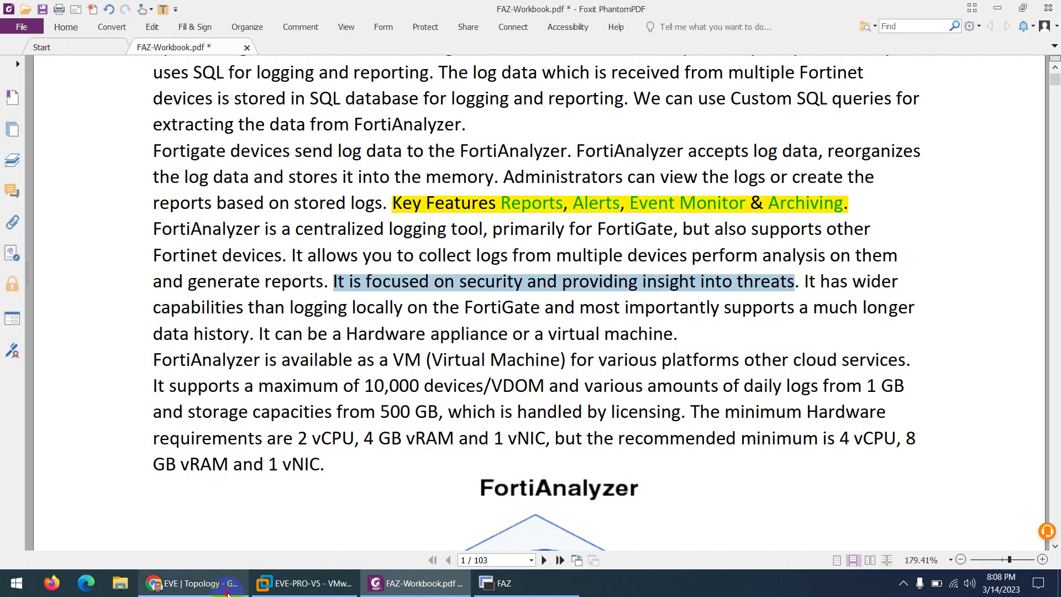
pyautogui.click(193, 583)
pyautogui.click(265, 12)
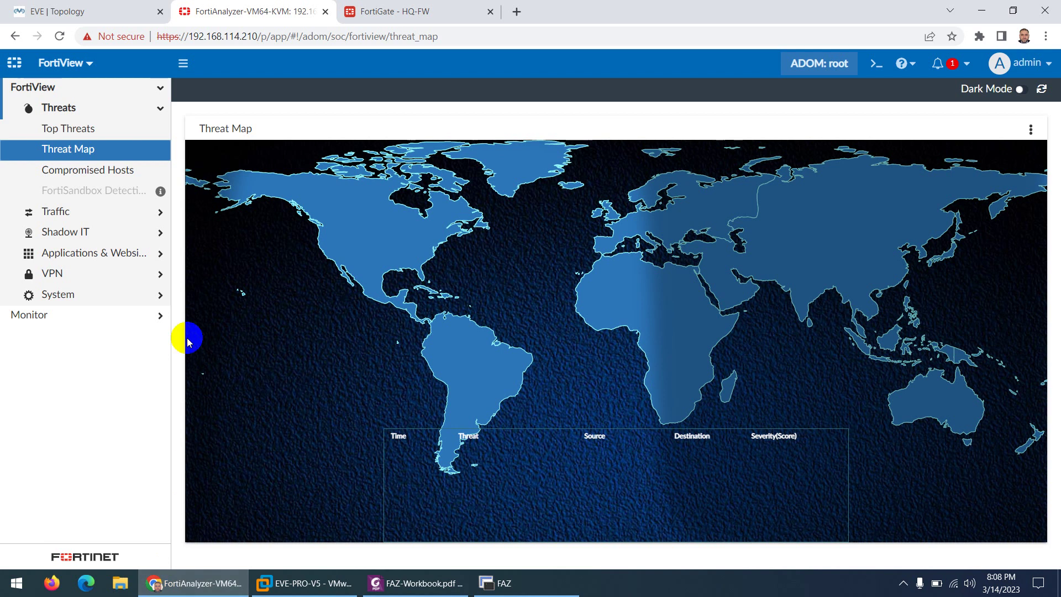
pyautogui.click(216, 301)
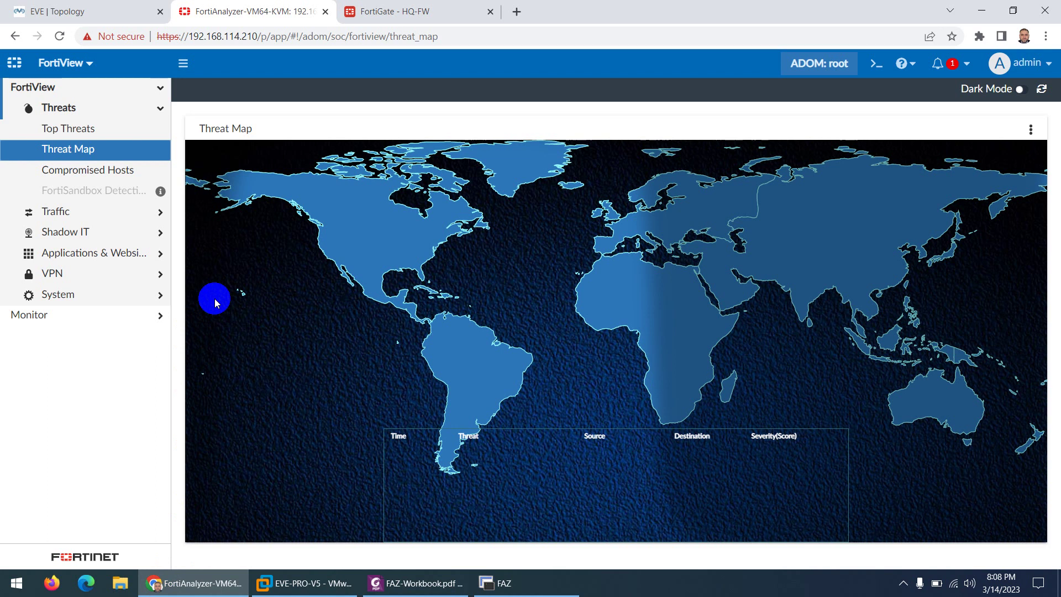
pyautogui.click(64, 62)
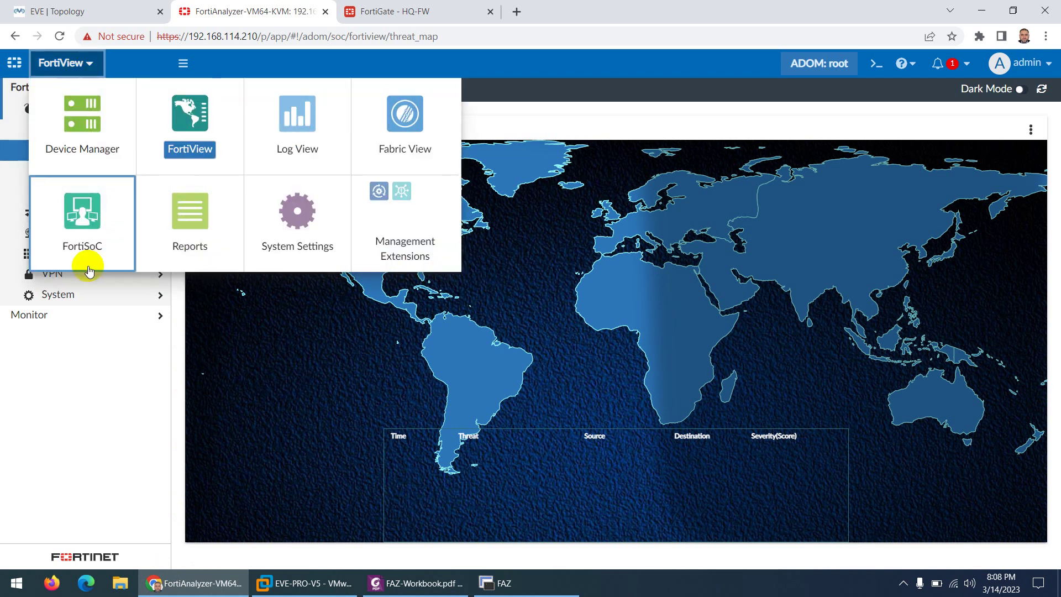
pyautogui.click(93, 211)
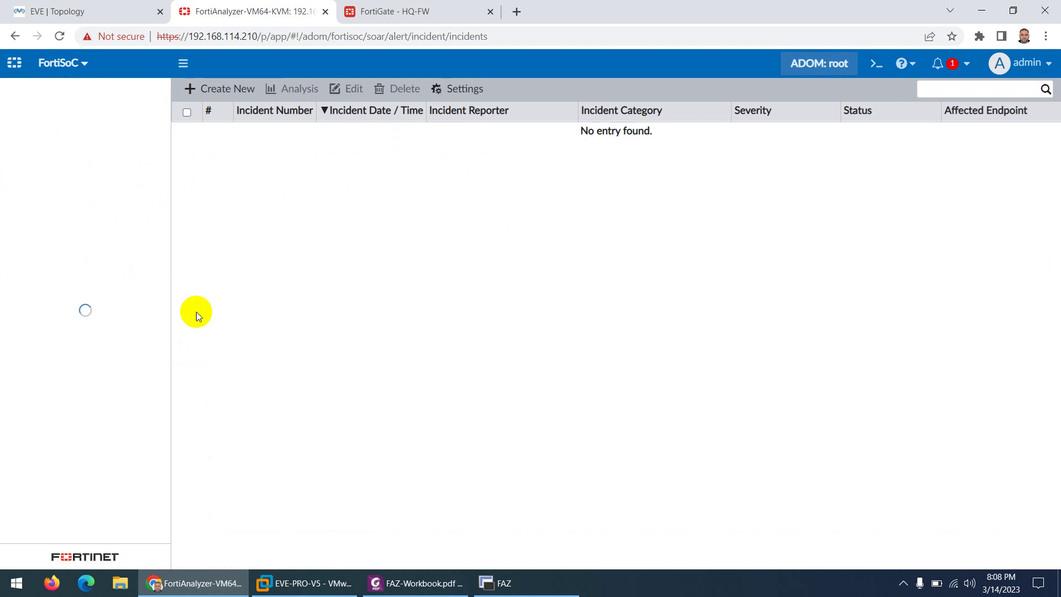
# Step: Mark the workbook sentence "It can be a Hardware appliance or a virtual machine" and show the EVE topology before returning to the workbook
pyautogui.click(400, 585)
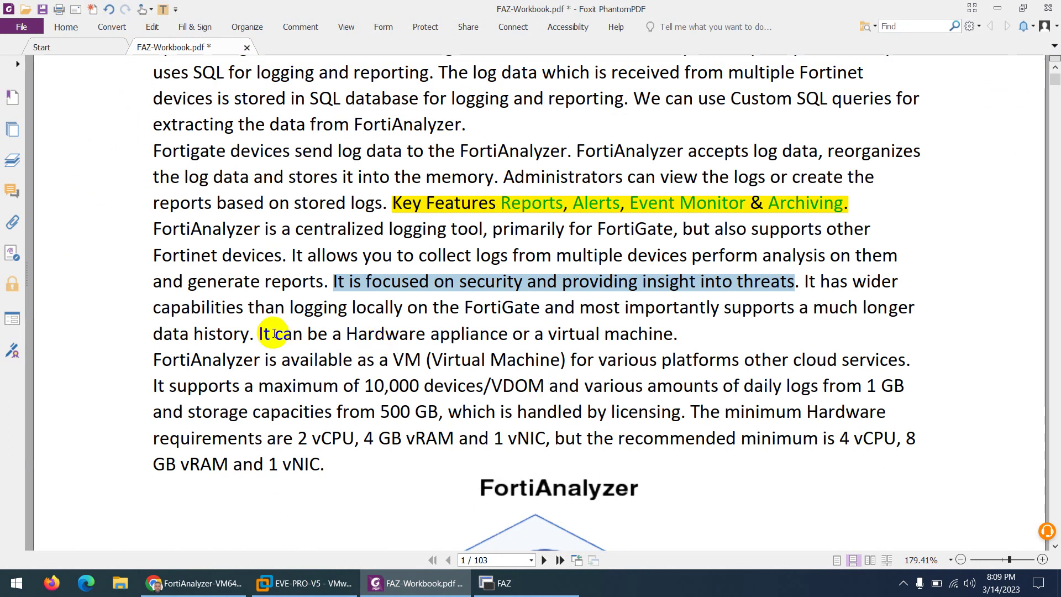
pyautogui.moveTo(259, 334); pyautogui.dragTo(698, 334)
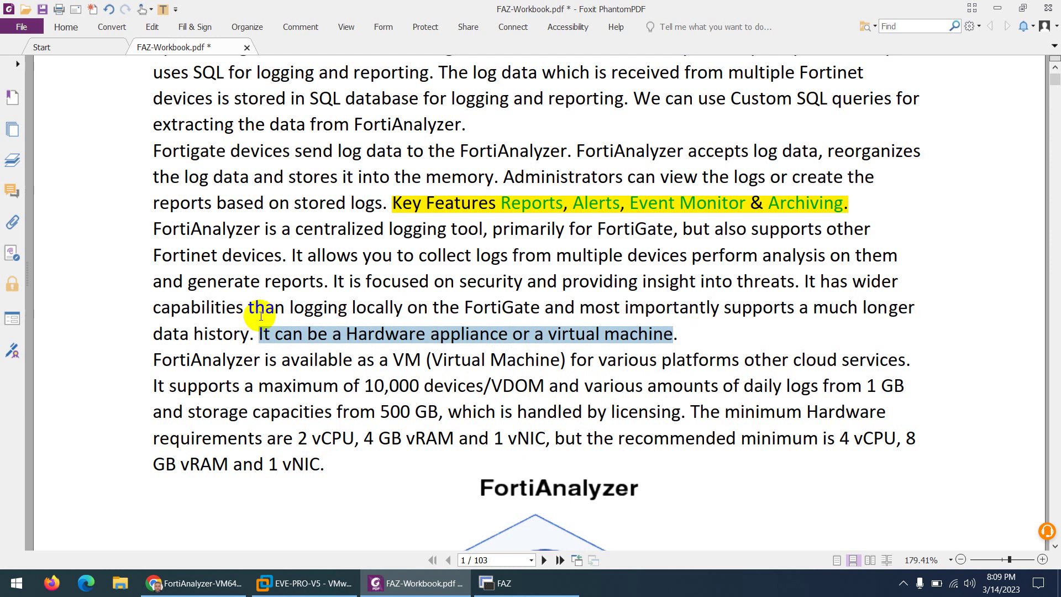
pyautogui.click(194, 583)
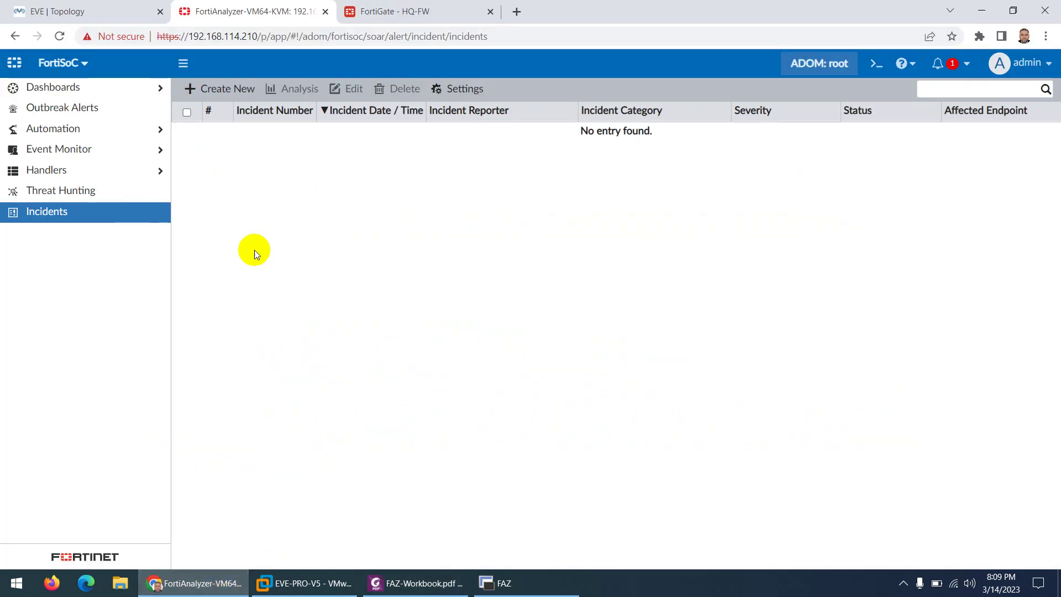
pyautogui.click(107, 10)
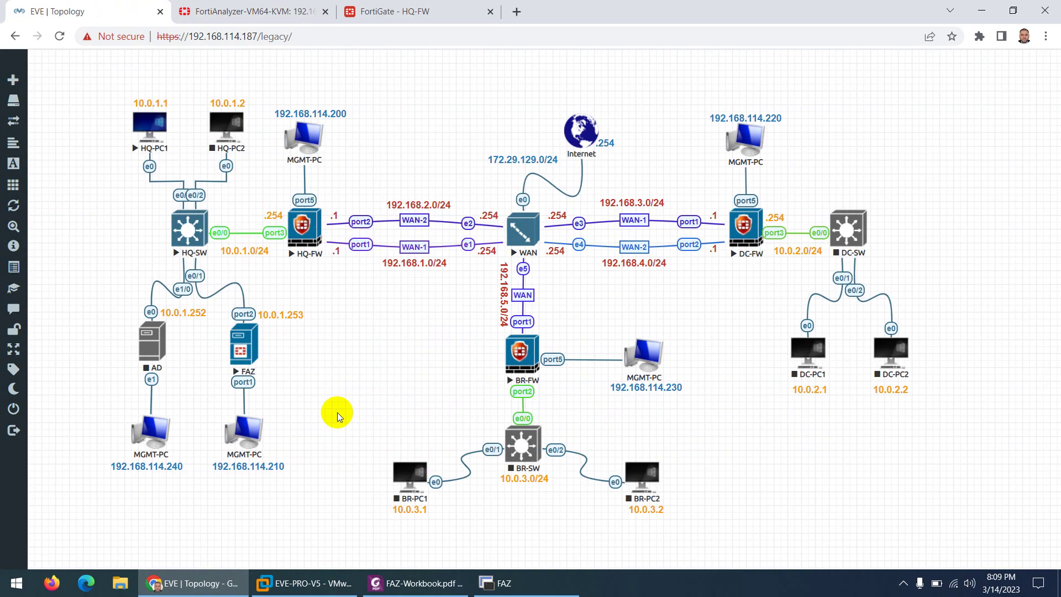
pyautogui.click(422, 584)
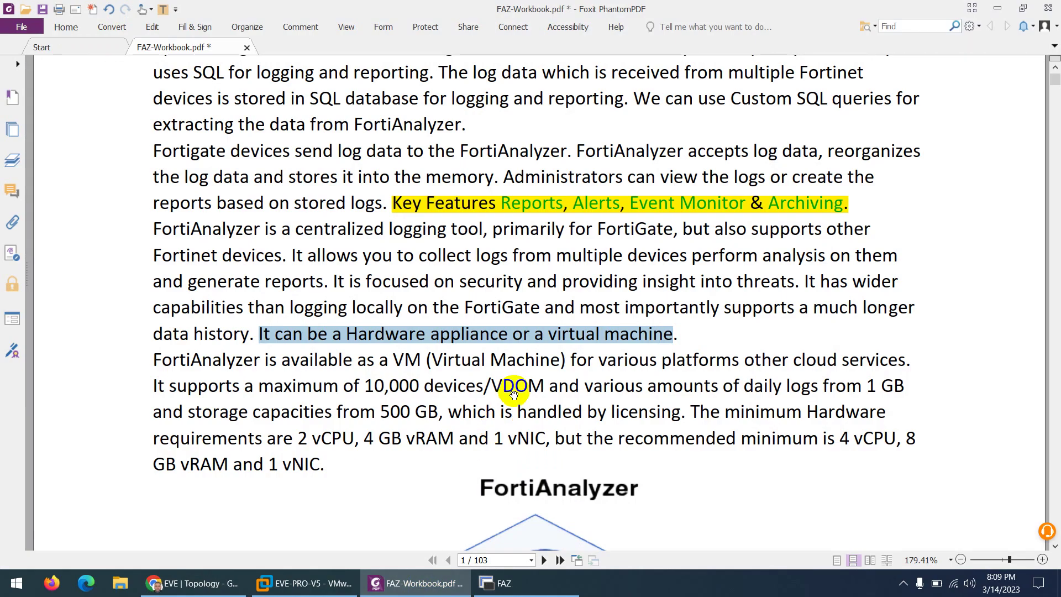
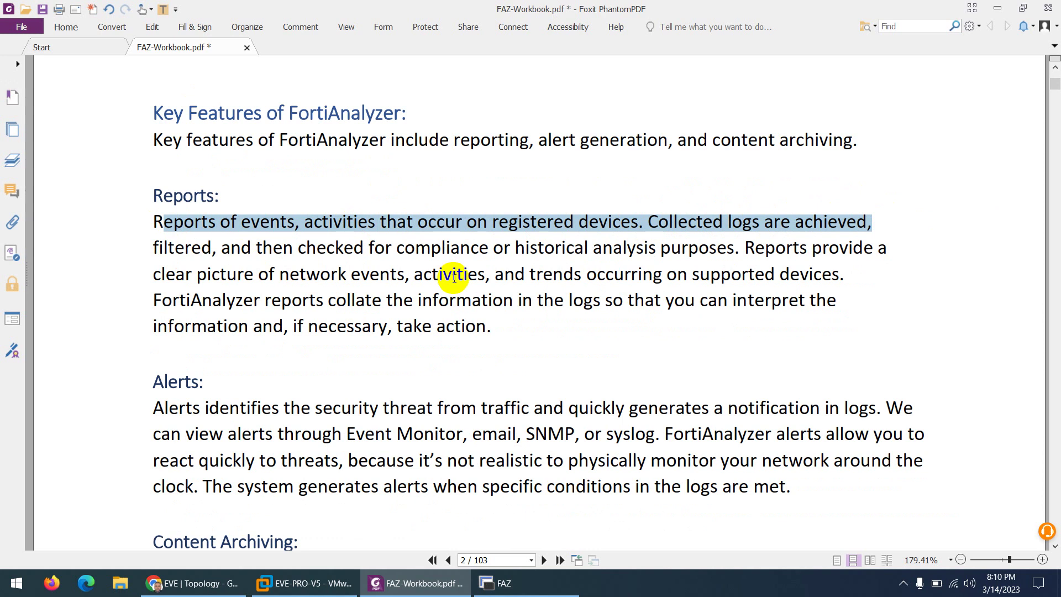
# Step: Switch to FortiAnalyzer in Chrome, open the list of all report definitions and view the available Report actions
pyautogui.click(215, 583)
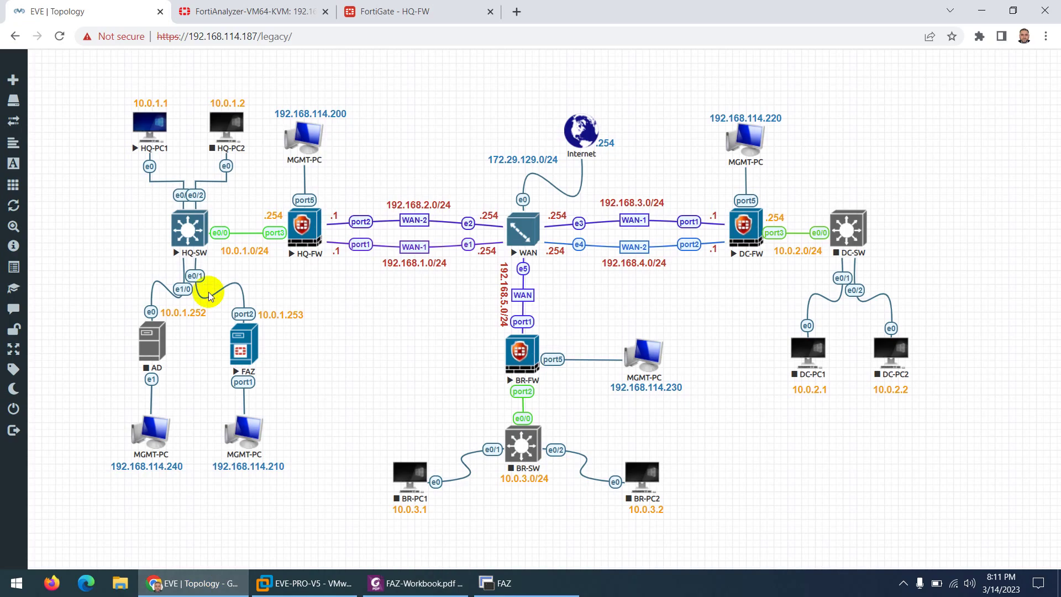
pyautogui.click(250, 6)
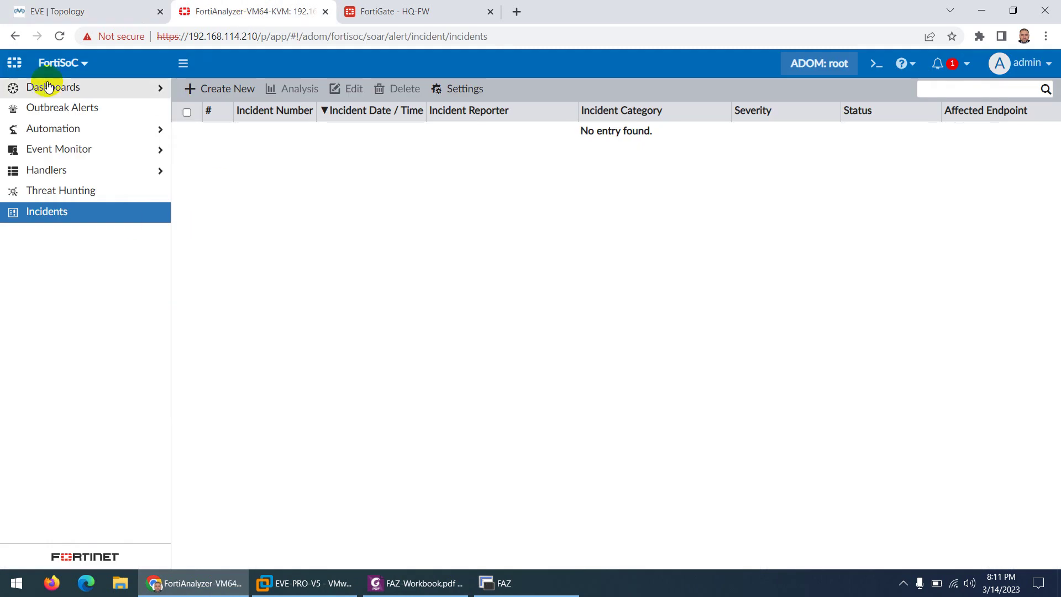
pyautogui.click(60, 64)
pyautogui.click(197, 217)
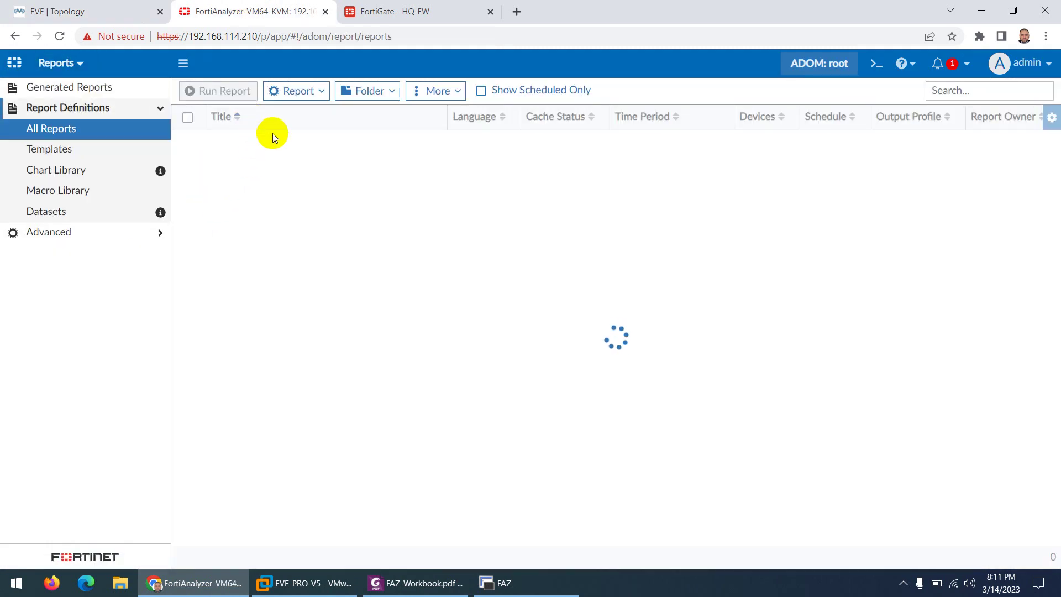
pyautogui.click(289, 93)
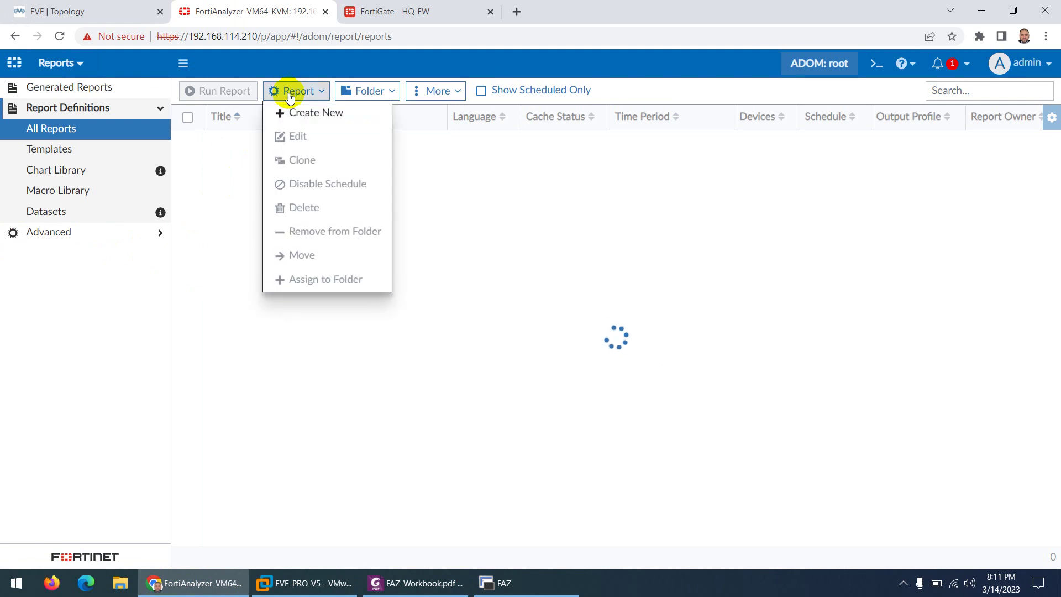
pyautogui.click(225, 185)
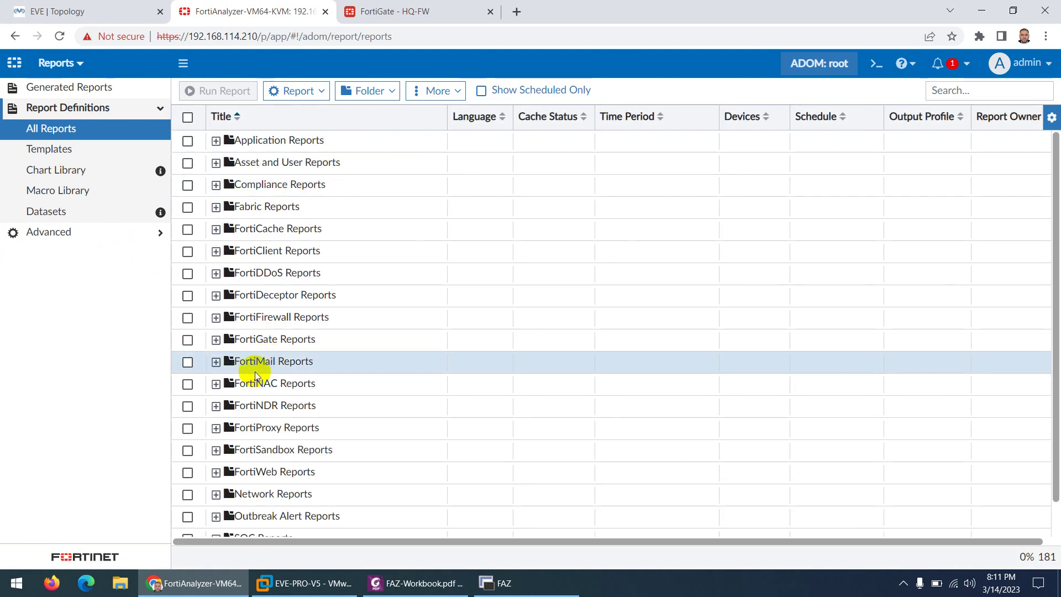
# Step: Expand the FortiGate Reports folder, select only DNS Report and run it
pyautogui.click(215, 342)
pyautogui.click(216, 339)
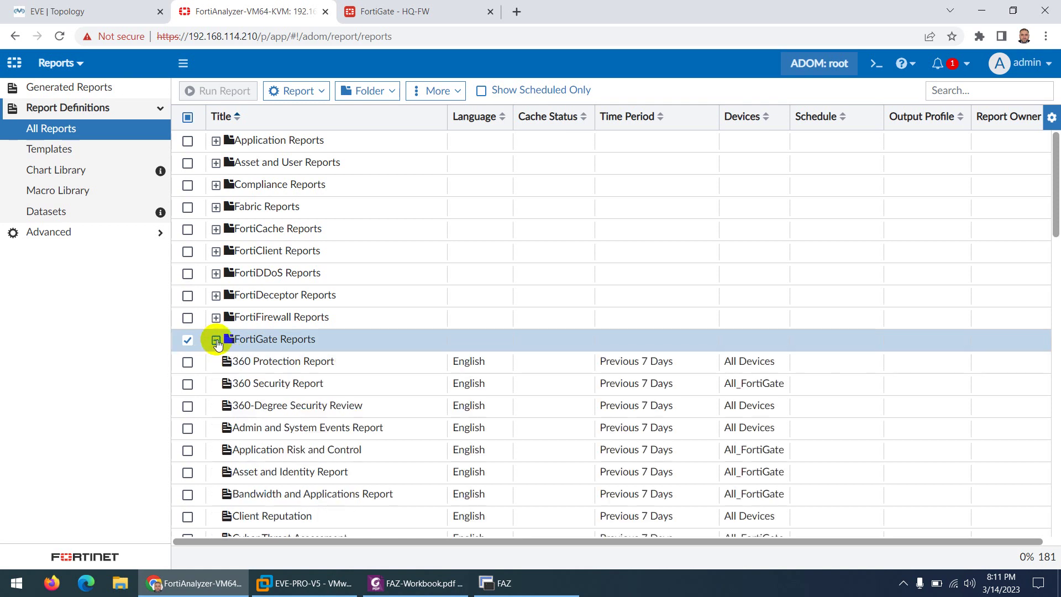
pyautogui.scroll(-1, 250, 369)
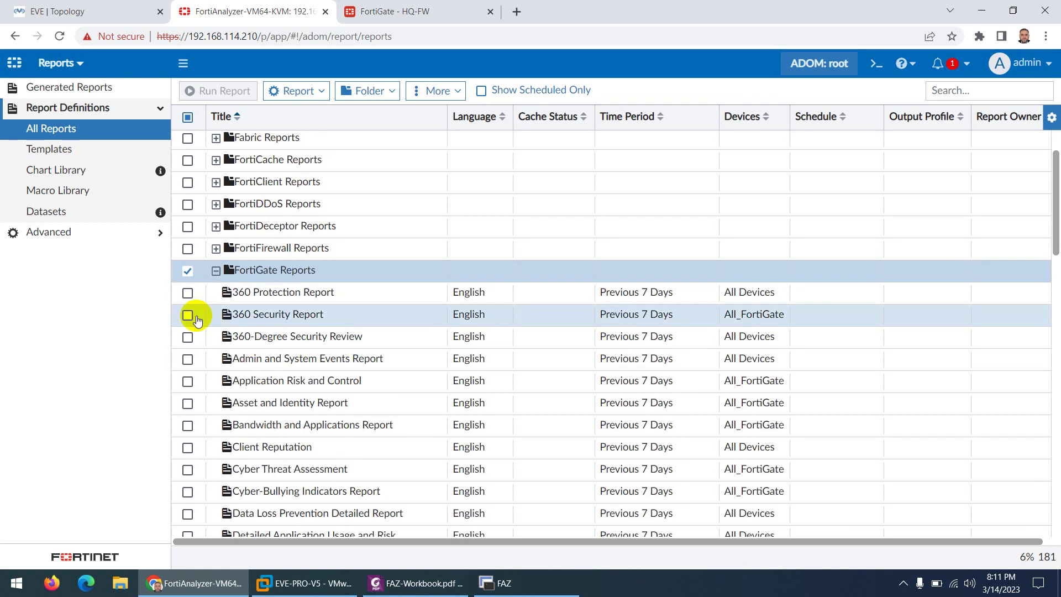
pyautogui.click(188, 271)
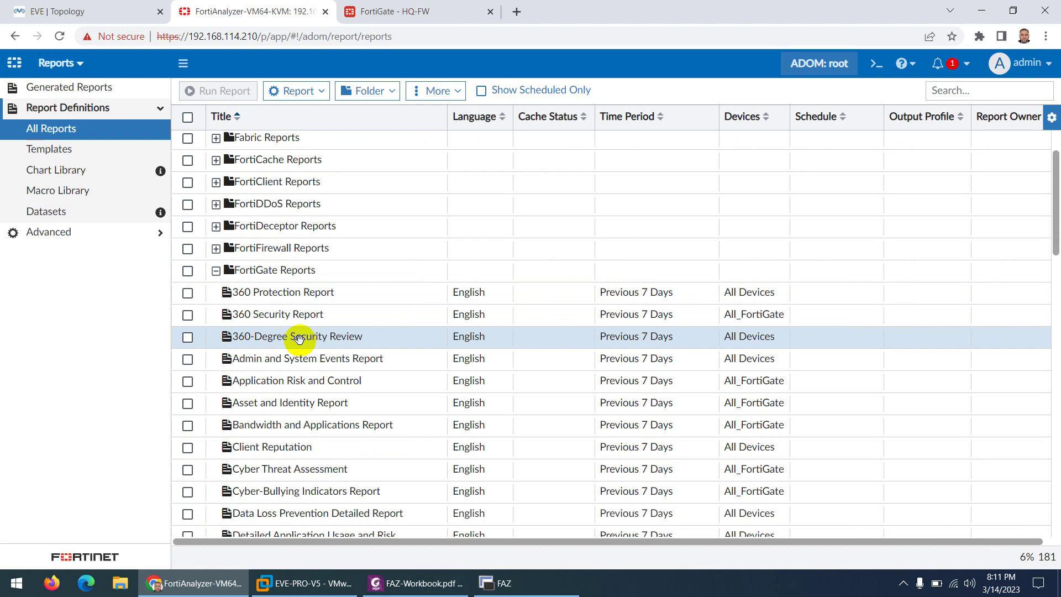
pyautogui.scroll(-2, 358, 384)
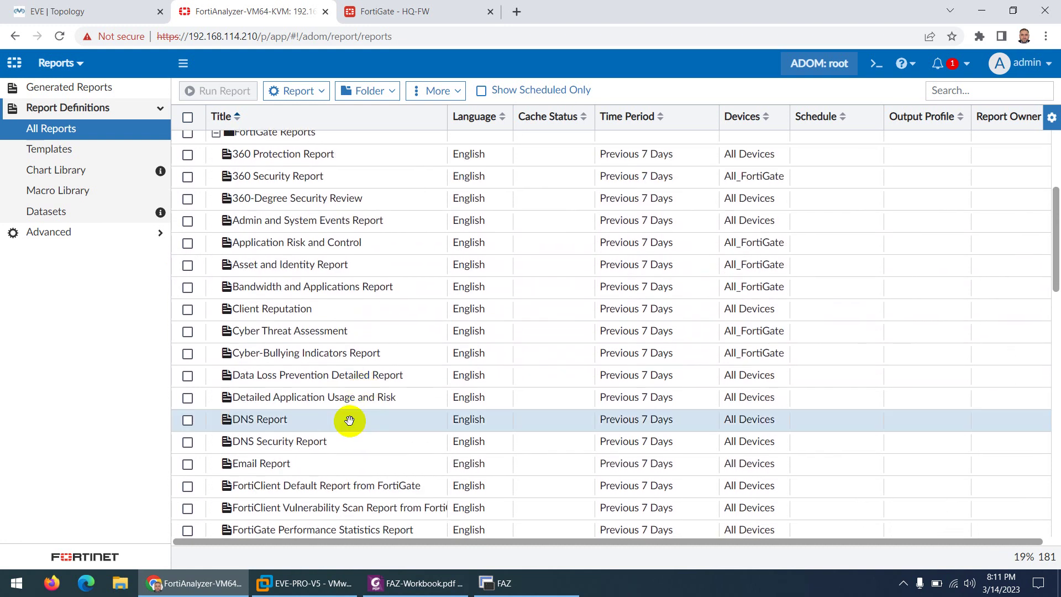
pyautogui.click(187, 420)
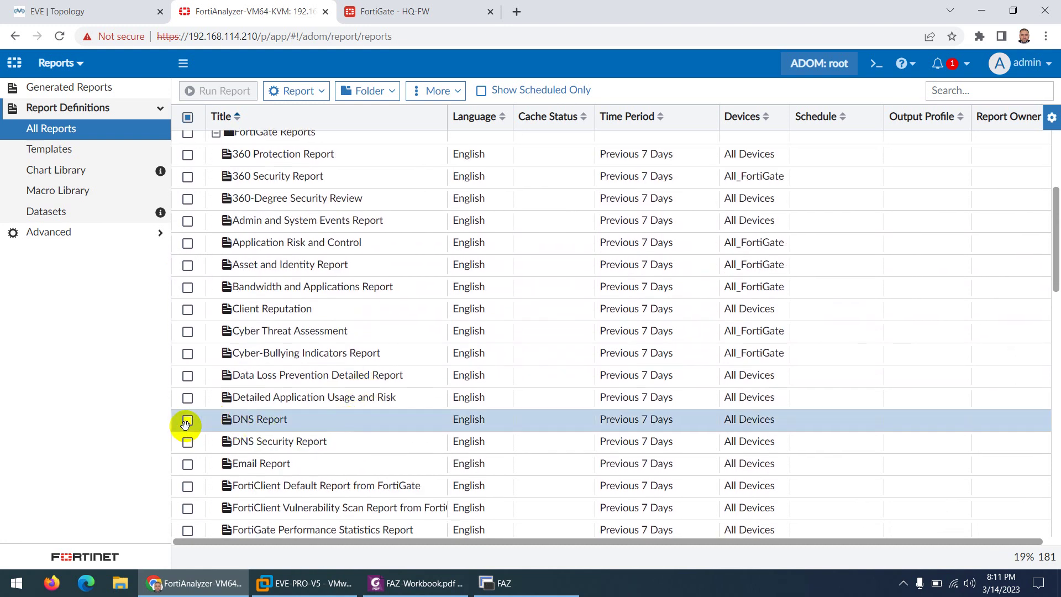
pyautogui.click(228, 89)
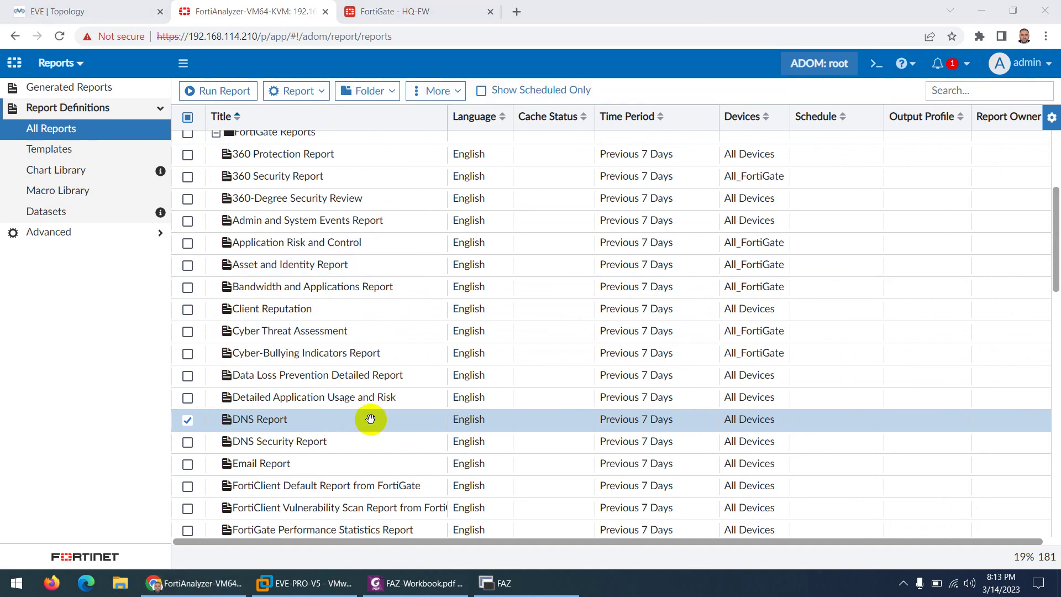
# Step: Open the DNS Report definition's generated reports and run the report again for the last 7 days view
pyautogui.doubleClick(260, 424)
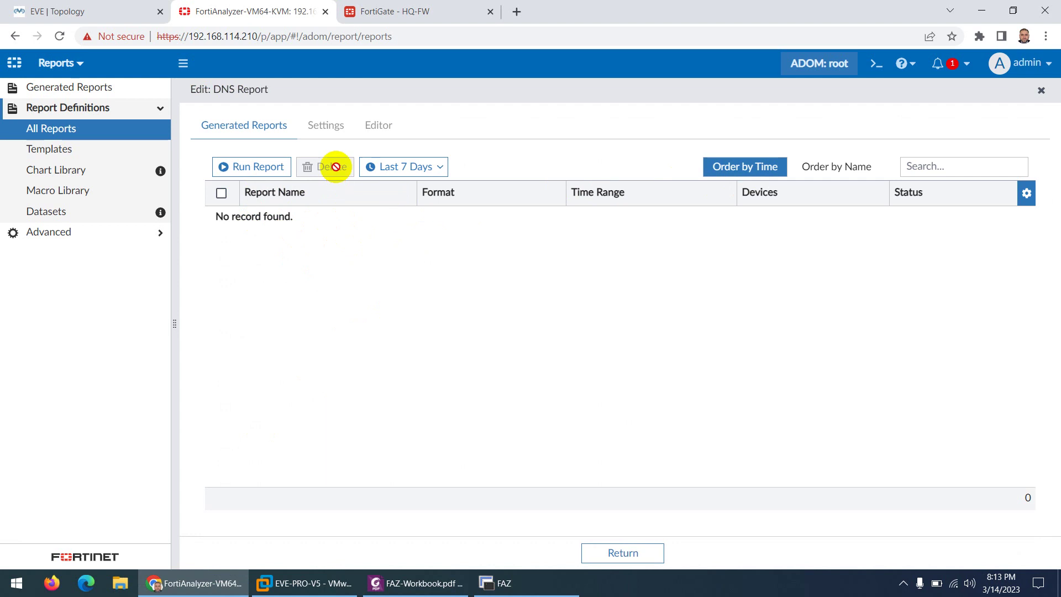
pyautogui.click(243, 128)
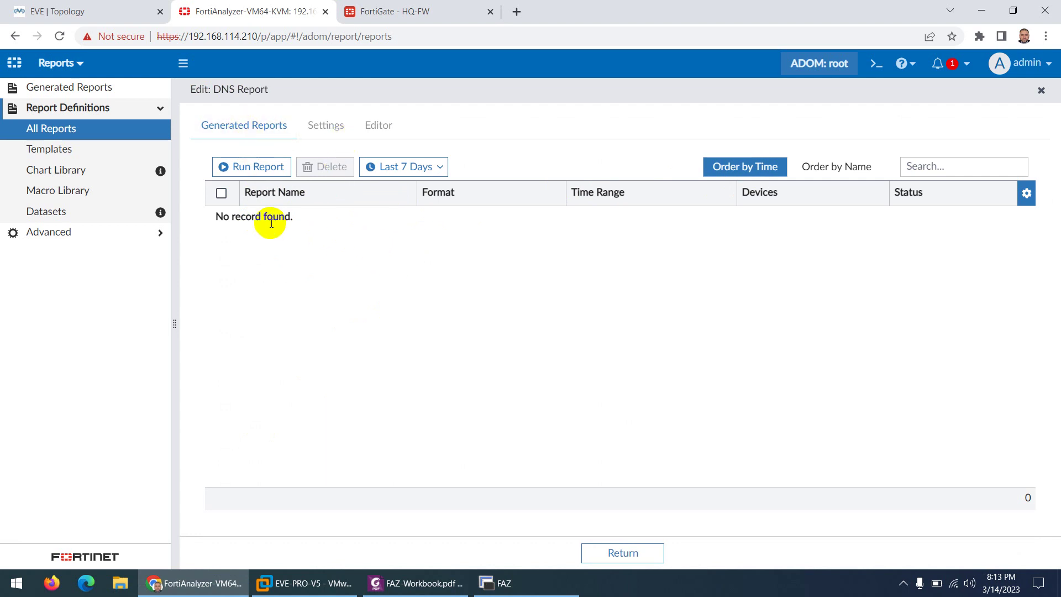
pyautogui.click(251, 167)
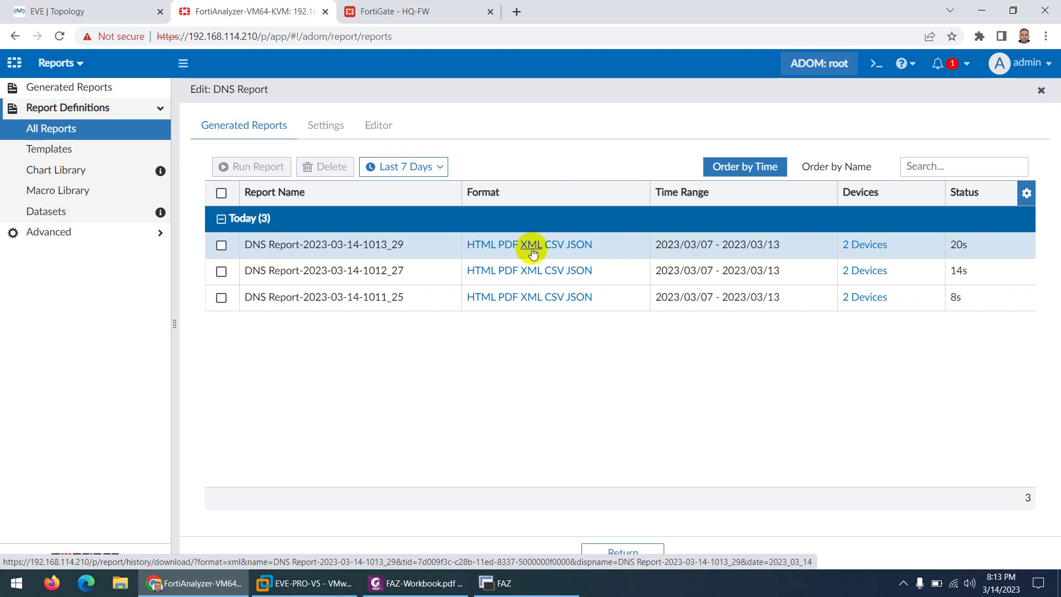
pyautogui.click(483, 247)
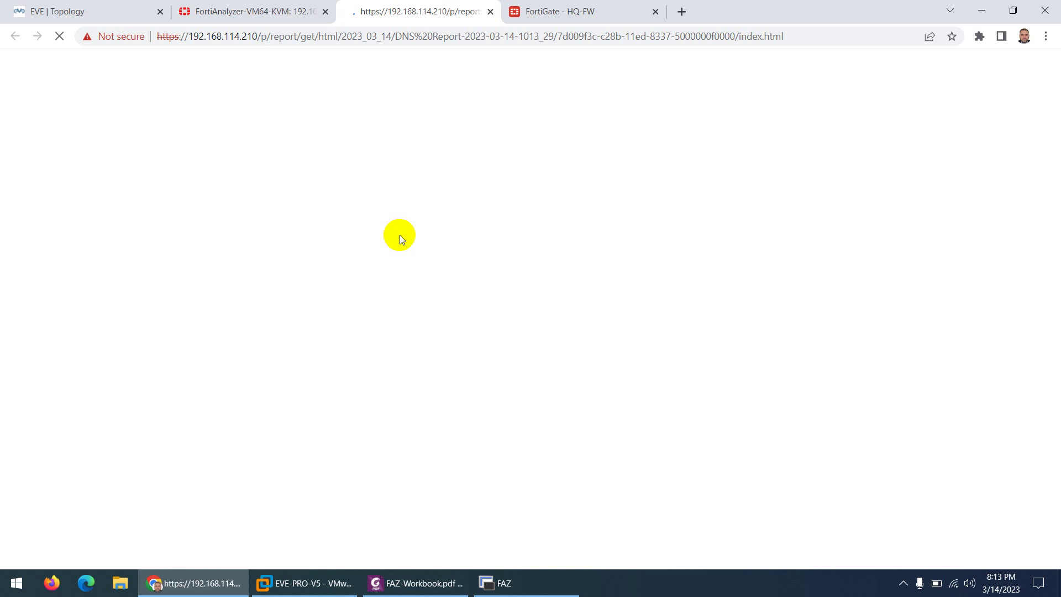
pyautogui.click(273, 10)
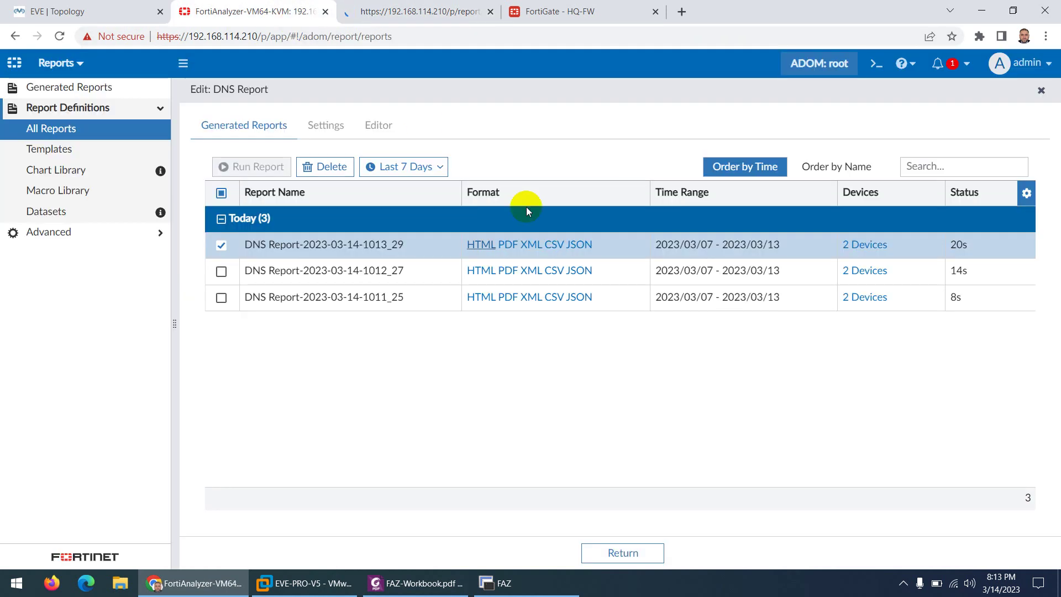
pyautogui.click(507, 245)
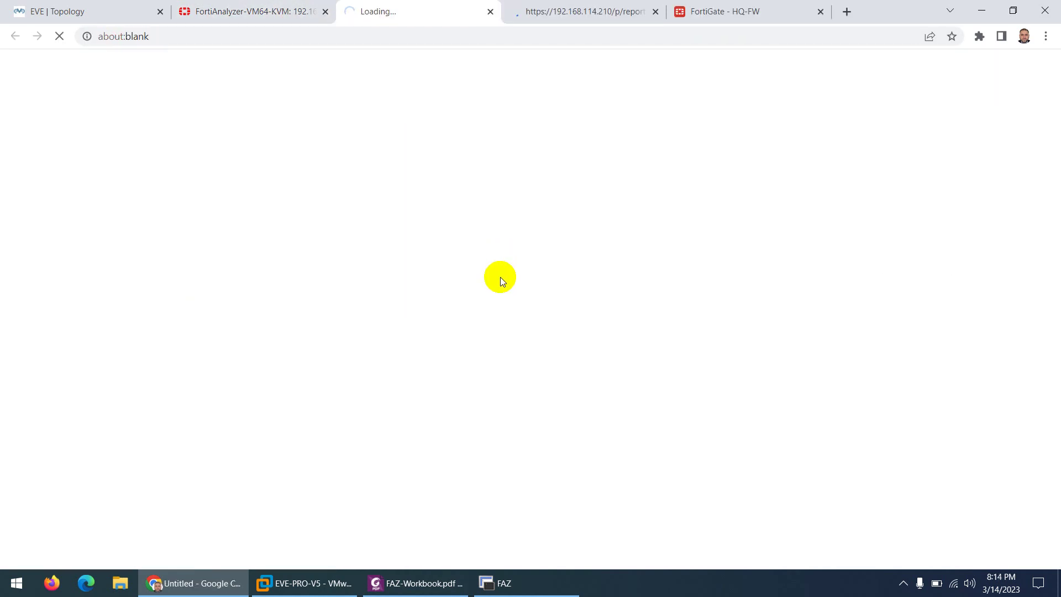
pyautogui.click(540, 11)
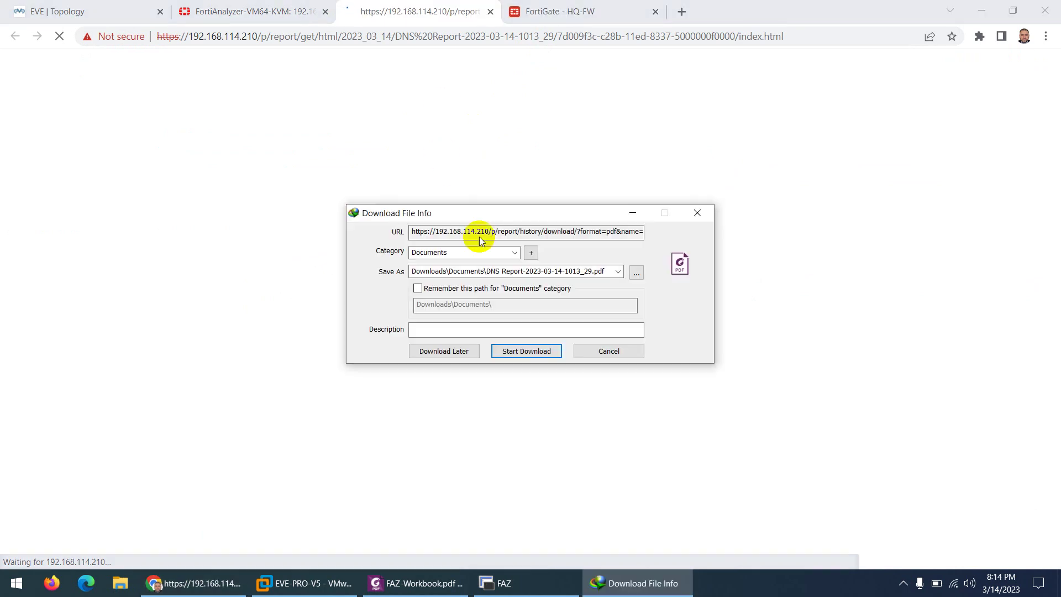
pyautogui.click(506, 350)
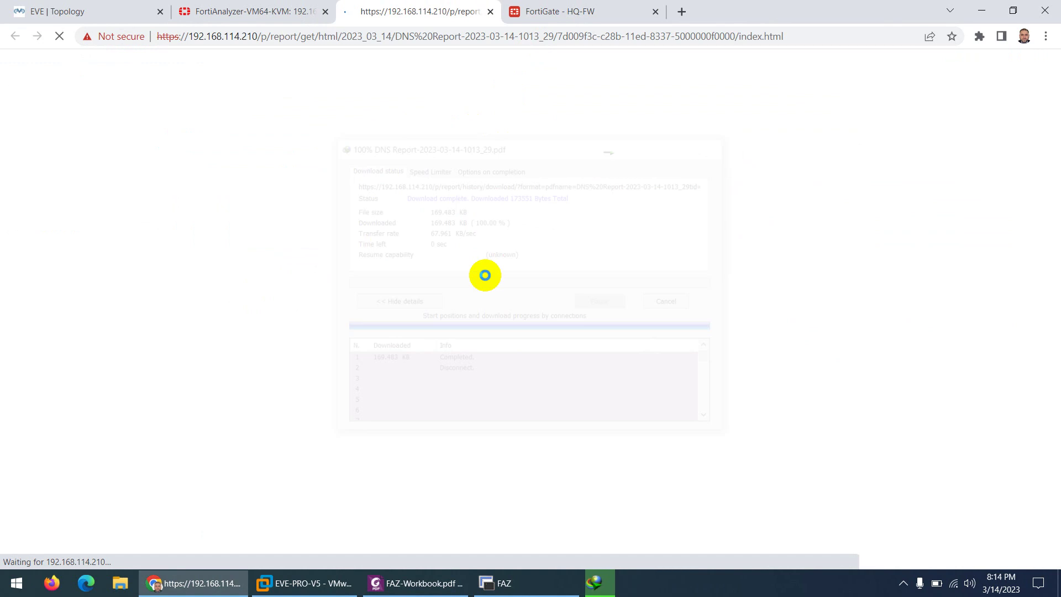
# Step: Open the downloaded DNS Report PDF and review its pages through to the HQ-FW entry in Appendix A's device list
pyautogui.click(417, 343)
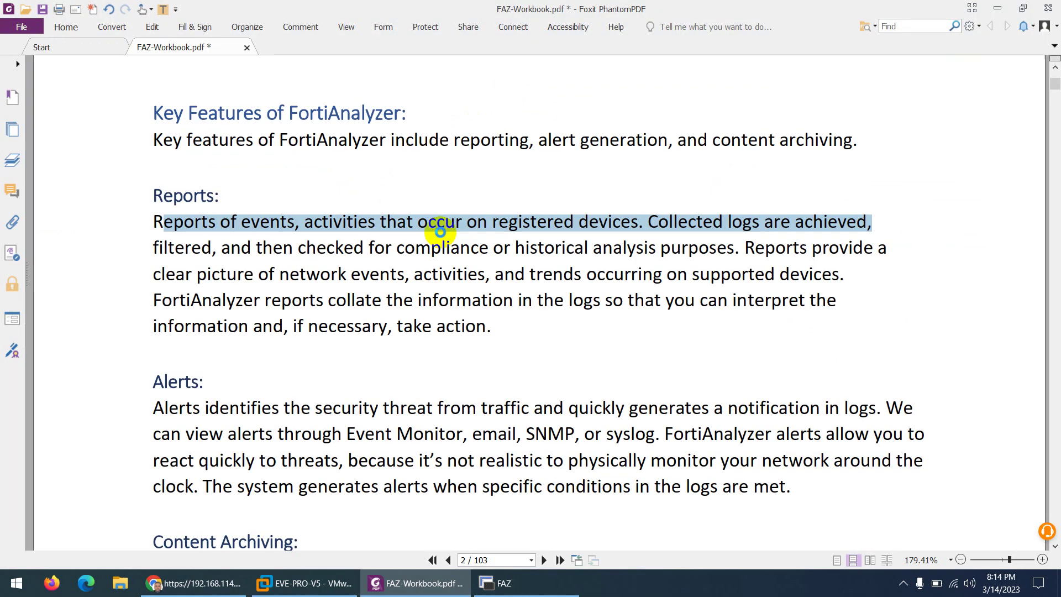
pyautogui.scroll(-6, 381, 238)
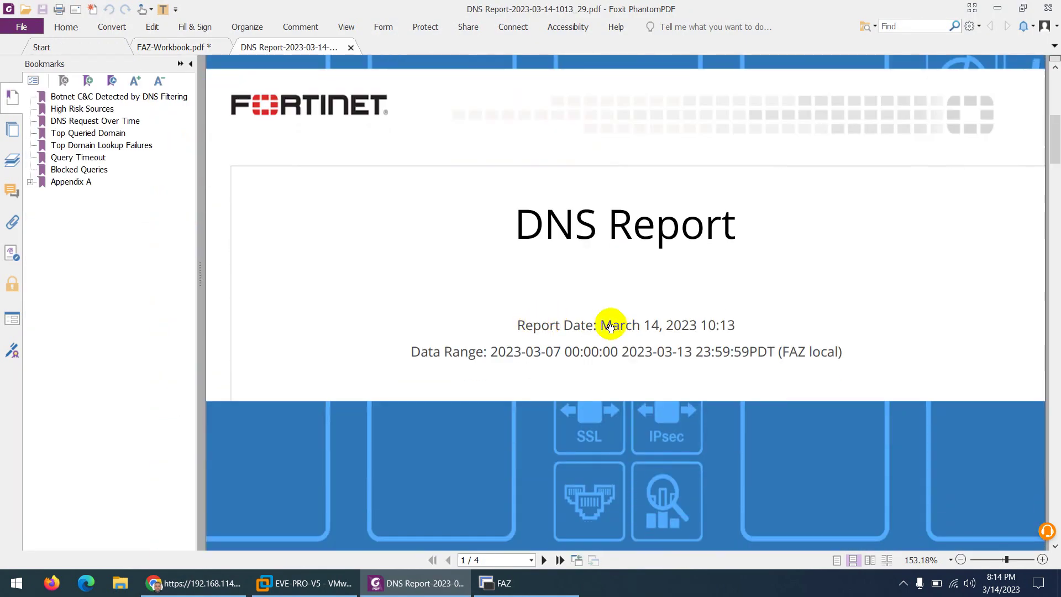
pyautogui.scroll(-10, 621, 325)
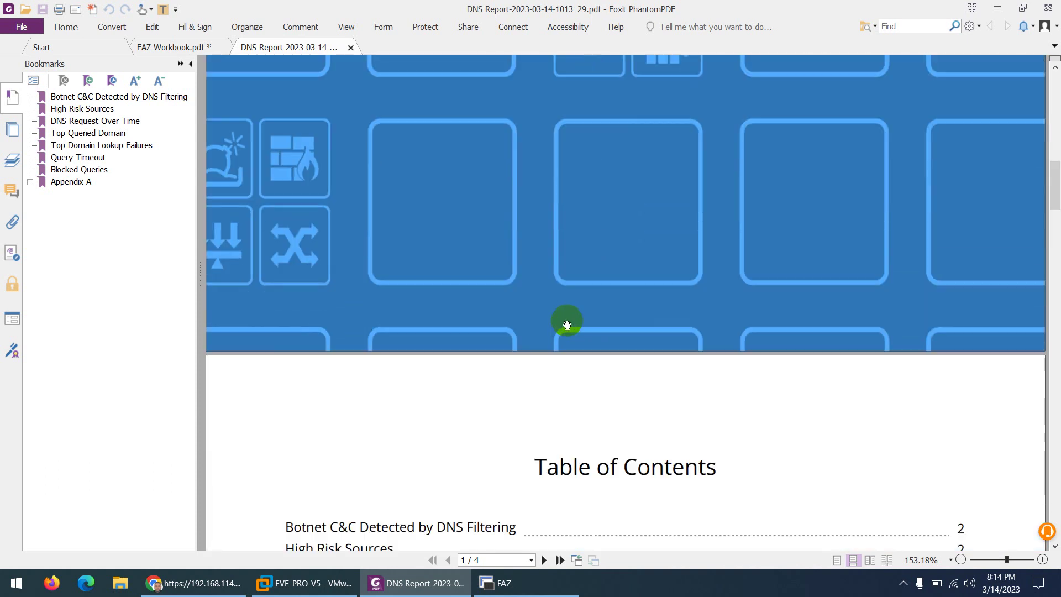
pyautogui.scroll(-10, 534, 320)
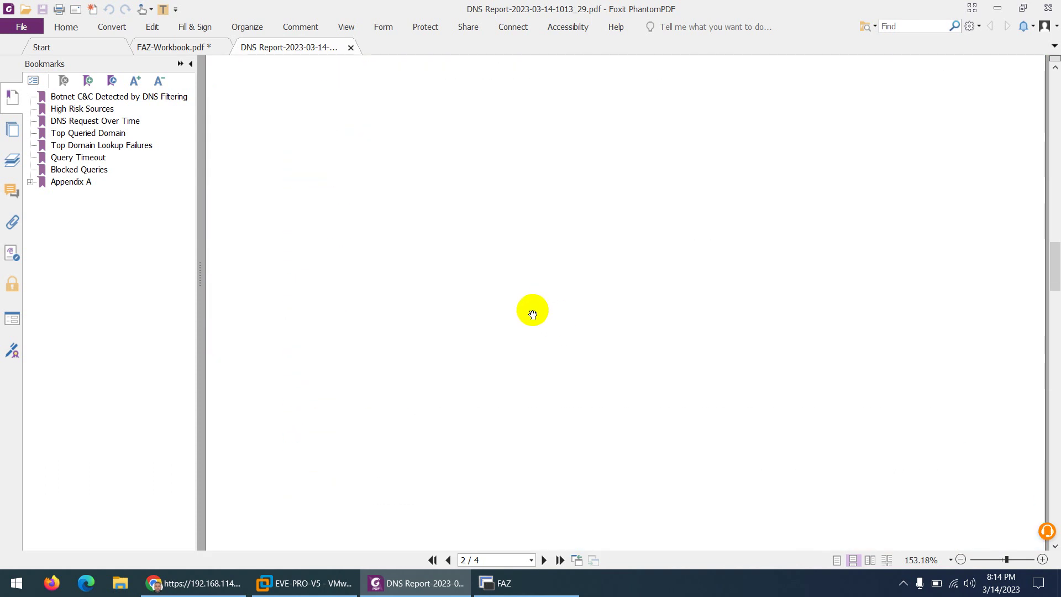
pyautogui.scroll(-10, 502, 300)
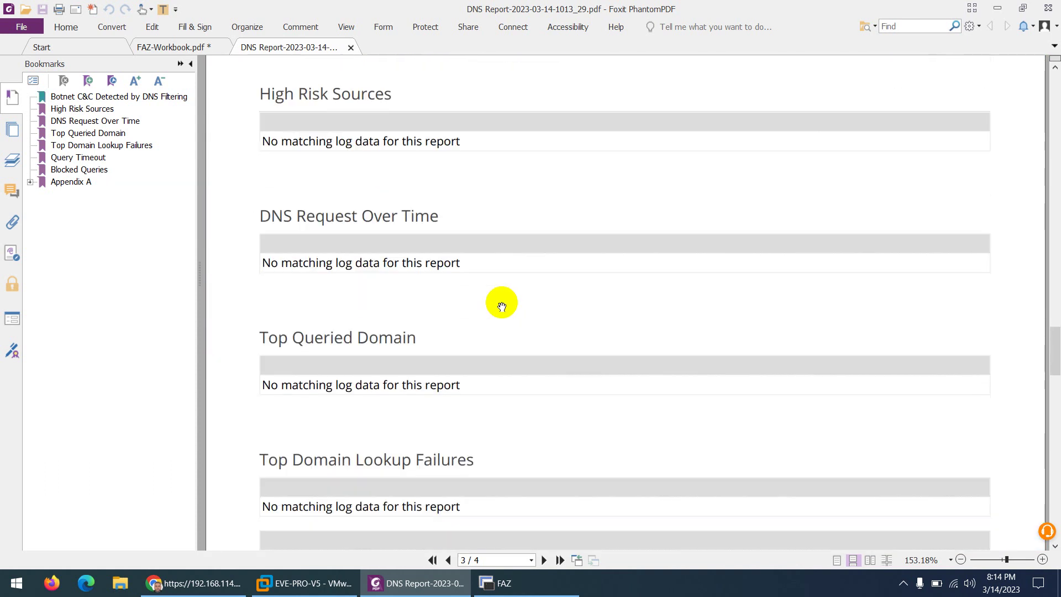
pyautogui.scroll(-8, 486, 301)
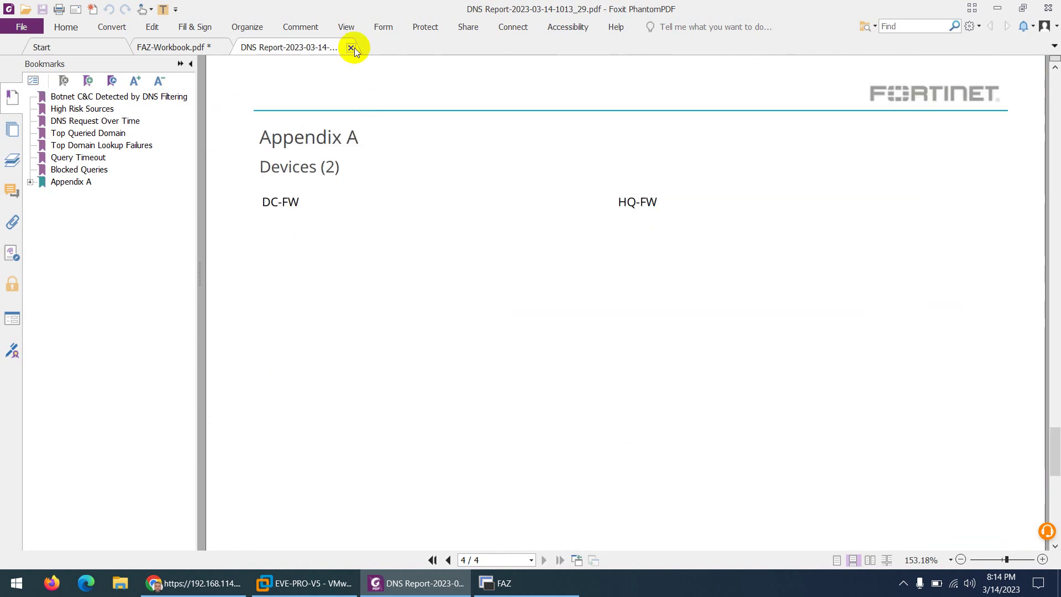
pyautogui.doubleClick(618, 200)
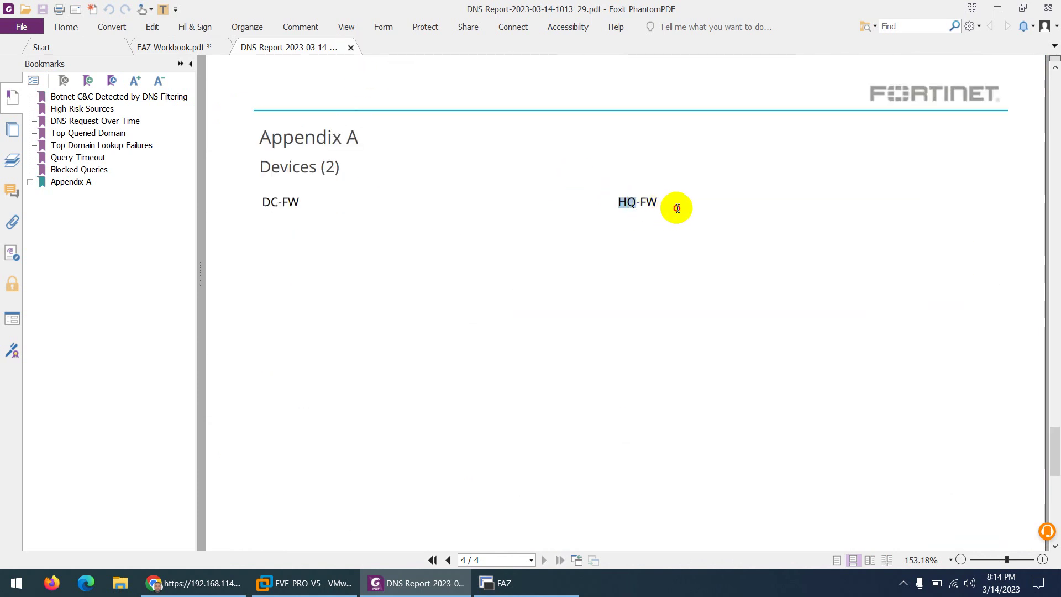
# Step: Close the DNS Report PDF and the HTML report page in Chrome, and return to the FortiAnalyzer generated reports
pyautogui.click(352, 47)
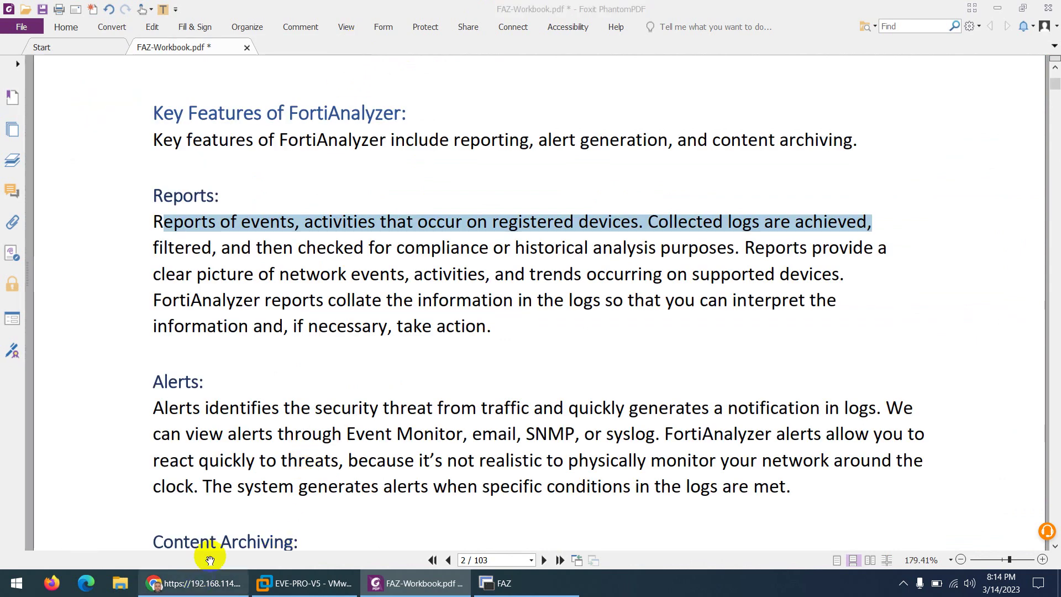
pyautogui.click(387, 585)
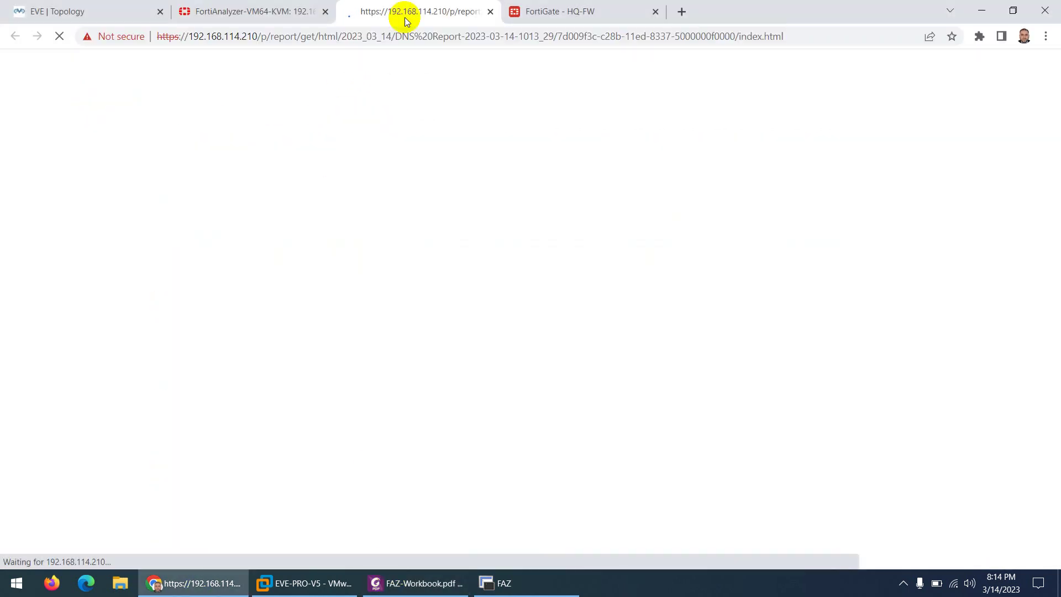
pyautogui.click(490, 11)
pyautogui.click(248, 13)
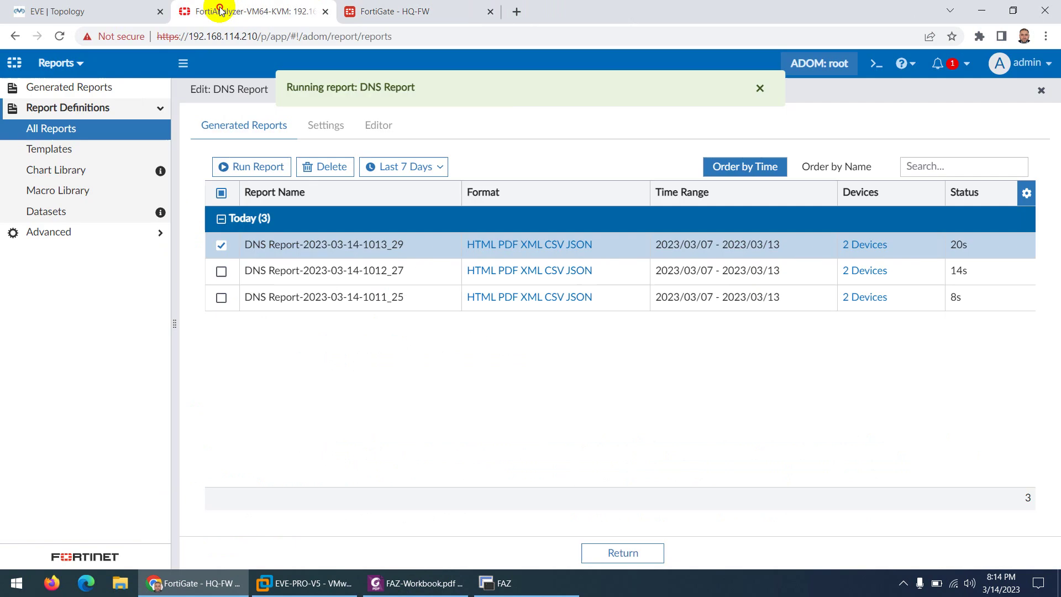
# Step: Switch to FAZ-Workbook.pdf in Foxit PhantomPDF and read the Alerts section, selecting its first sentence and "Event Monitor, email, SNMP, or syslog"
pyautogui.click(437, 580)
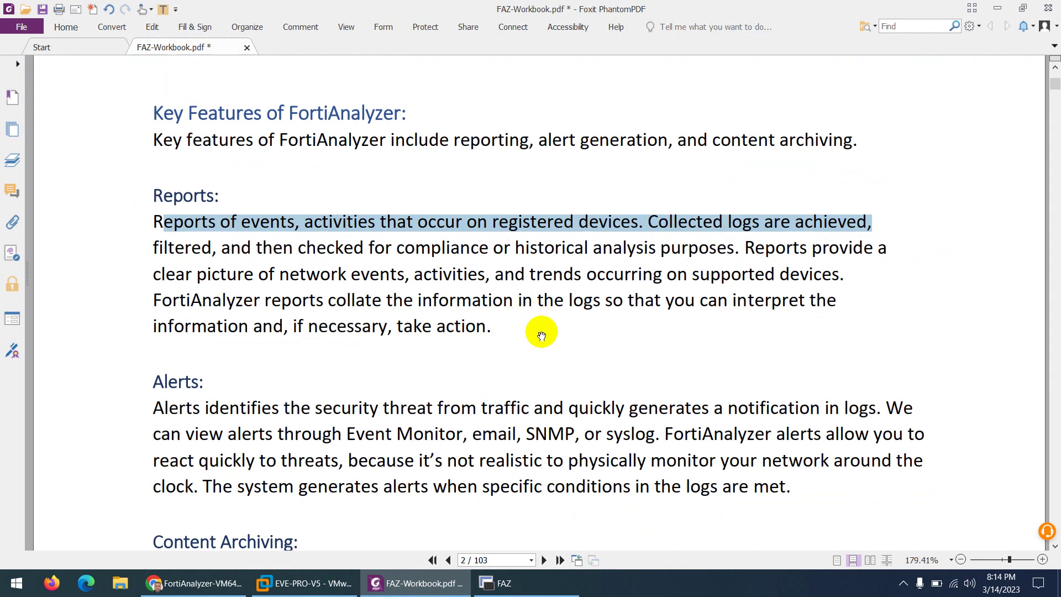
pyautogui.scroll(-4, 542, 334)
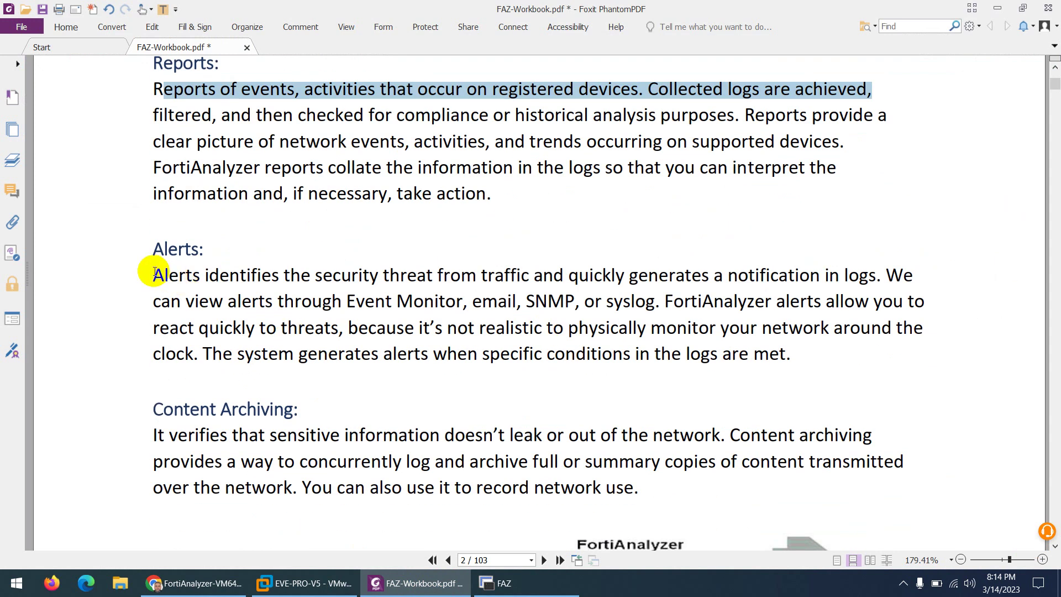
pyautogui.moveTo(155, 273); pyautogui.dragTo(886, 277)
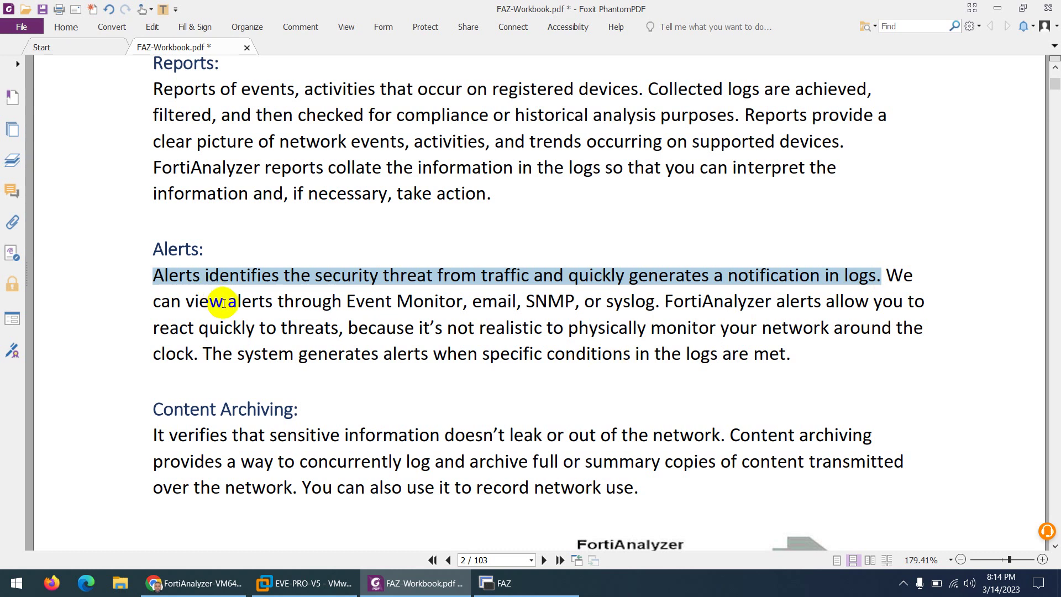
pyautogui.moveTo(347, 304); pyautogui.dragTo(655, 303)
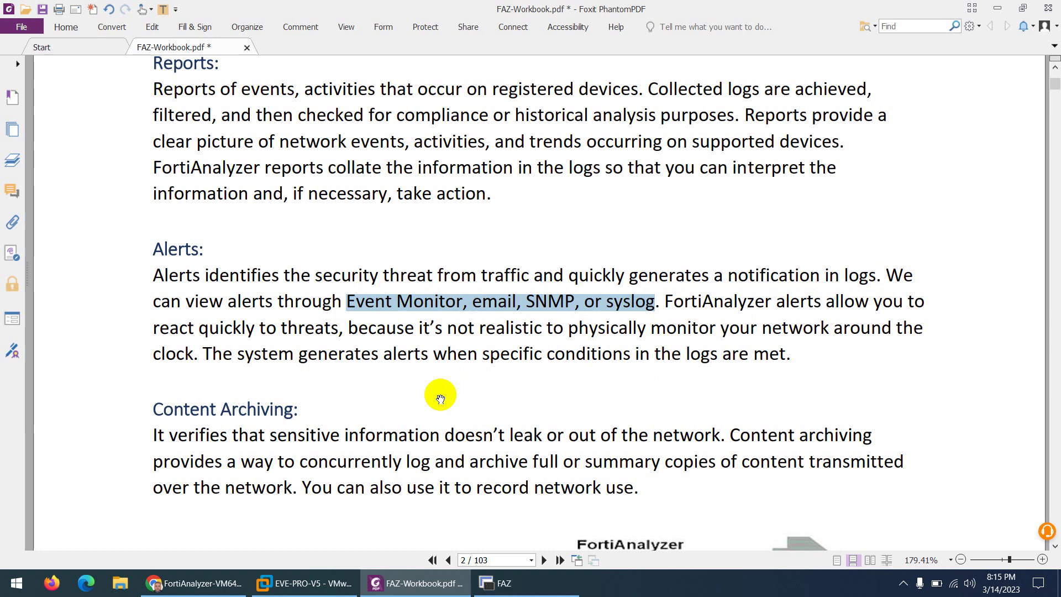
# Step: Read the Content Archiving section, selecting its opening statement on sensitive information leaks, and review the network diagram below it
pyautogui.scroll(-3, 376, 334)
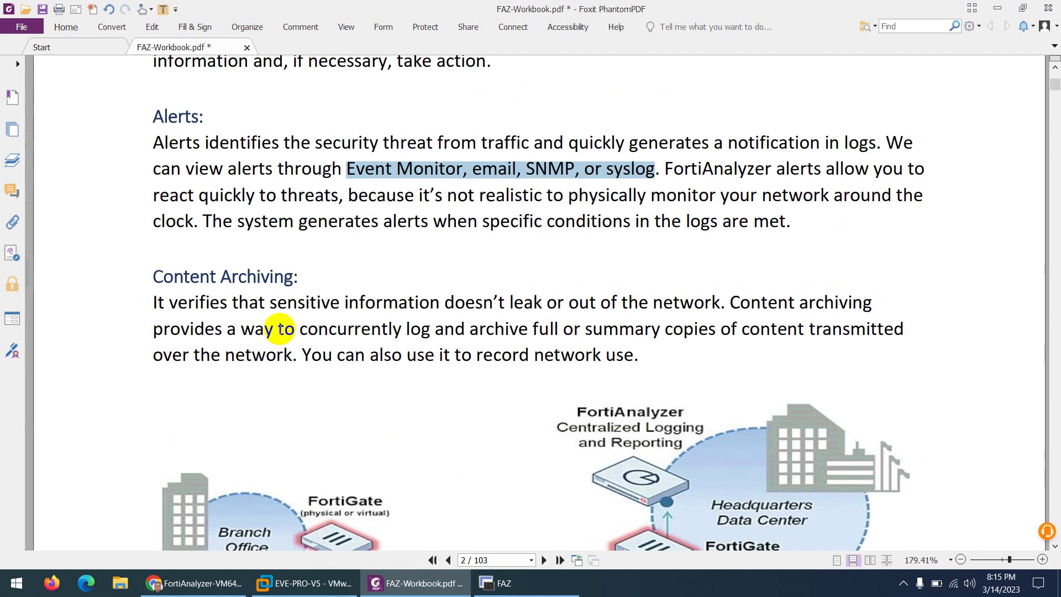
pyautogui.moveTo(152, 303); pyautogui.dragTo(698, 306)
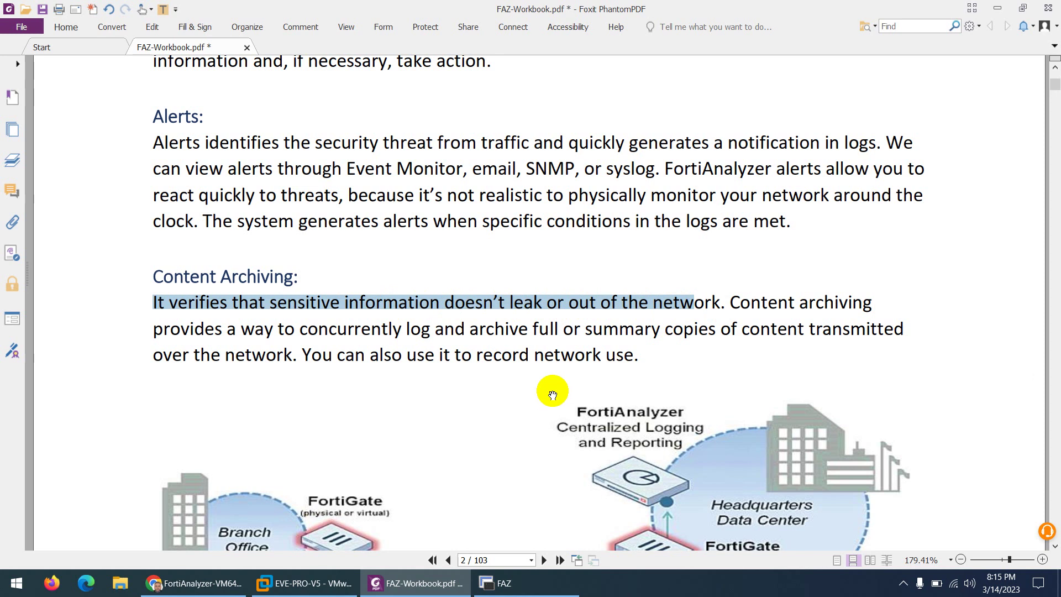
pyautogui.scroll(-2, 545, 396)
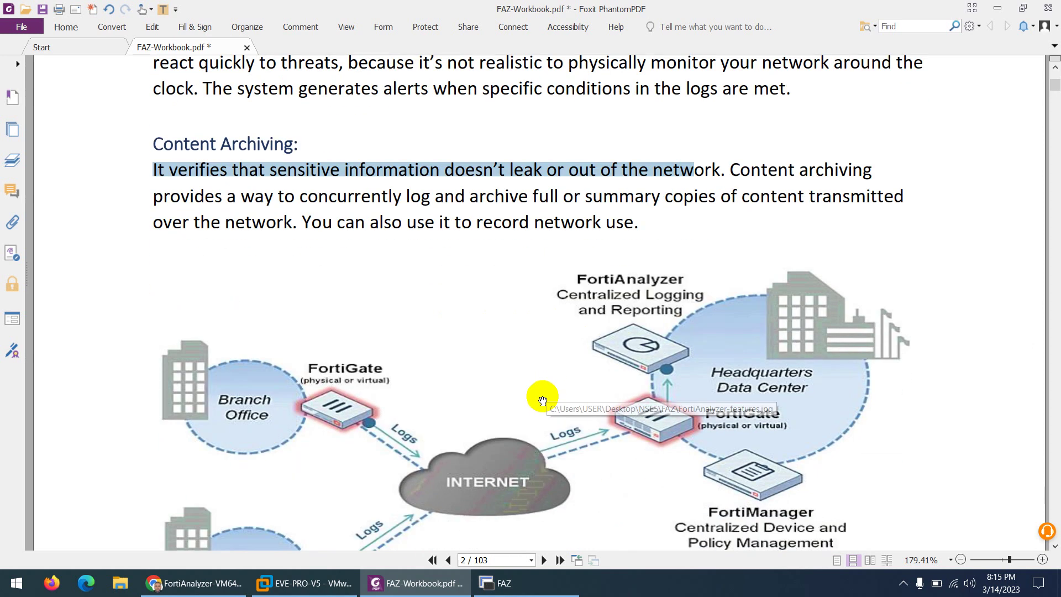
pyautogui.scroll(6, 531, 396)
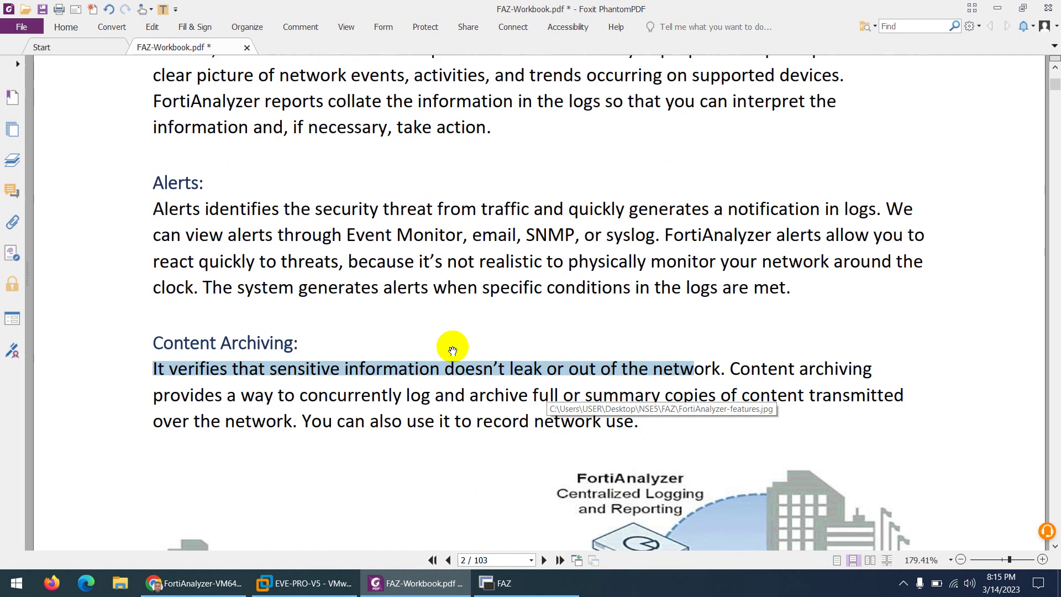
pyautogui.scroll(-8, 433, 337)
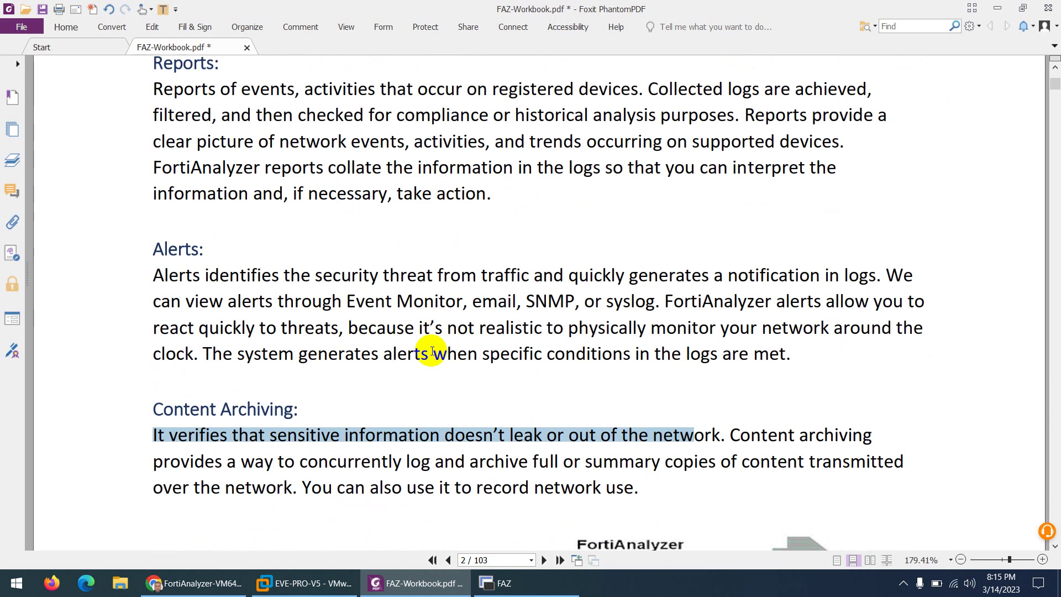